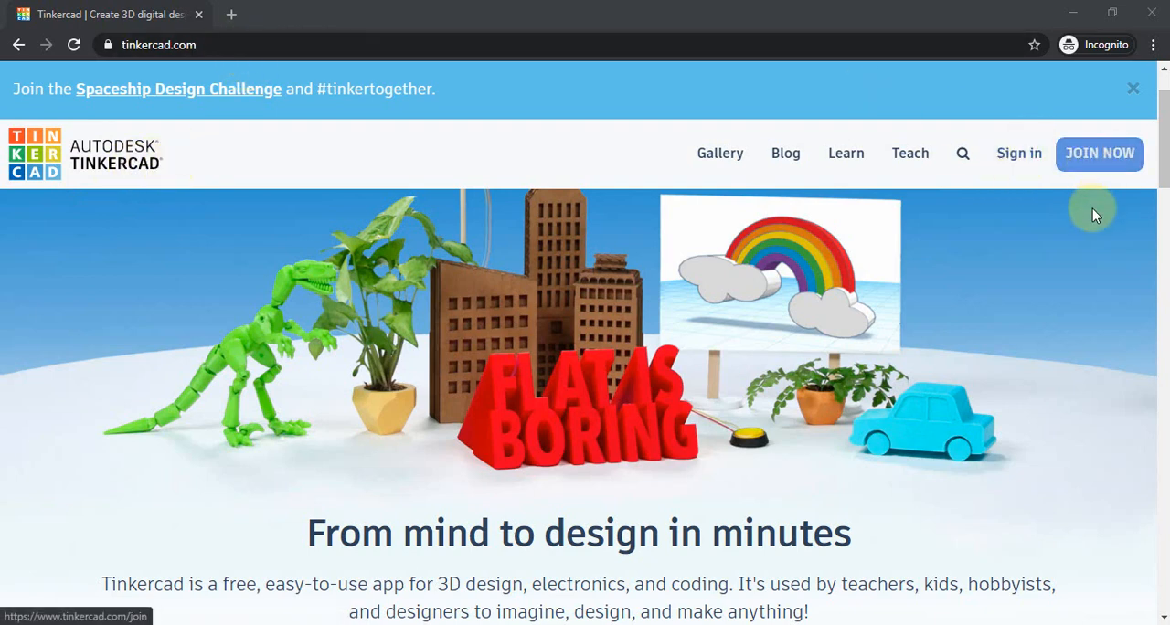
# Step: Open the Tinkercad sign-up page, and switch to the browser window with the signed-in dashboard, clearing the recorder window out of the way
pyautogui.click(1075, 163)
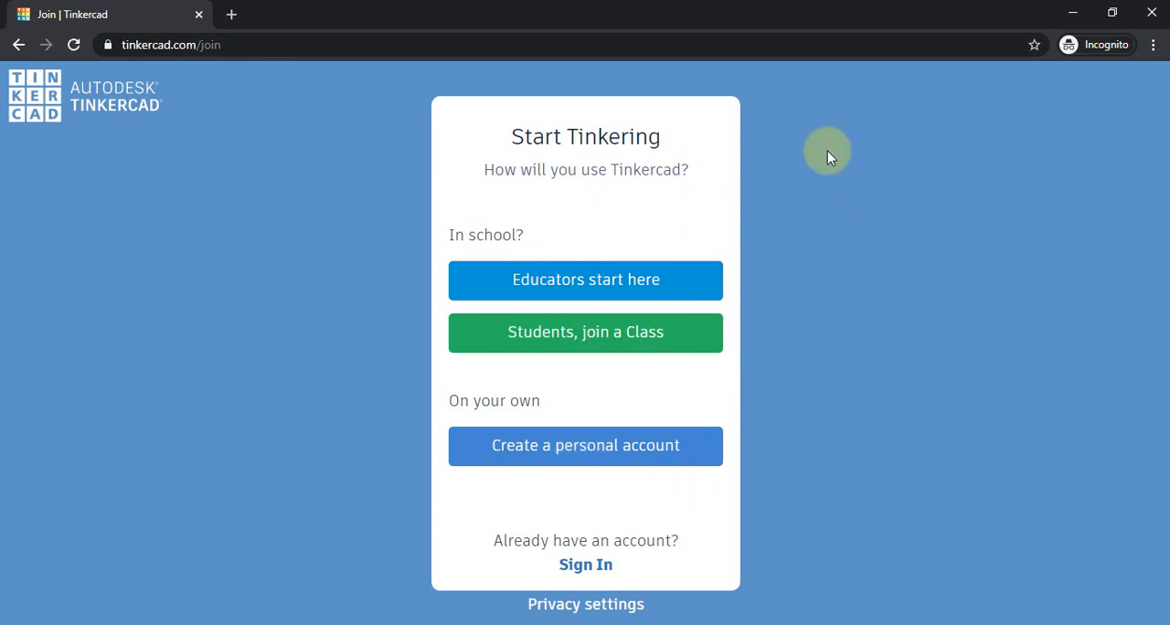
pyautogui.hotkey('alt', 'Tab')
pyautogui.hotkey('alt', 'Tab')
pyautogui.hotkey('alt', 'Tab')
pyautogui.hotkey('alt', 'Tab')
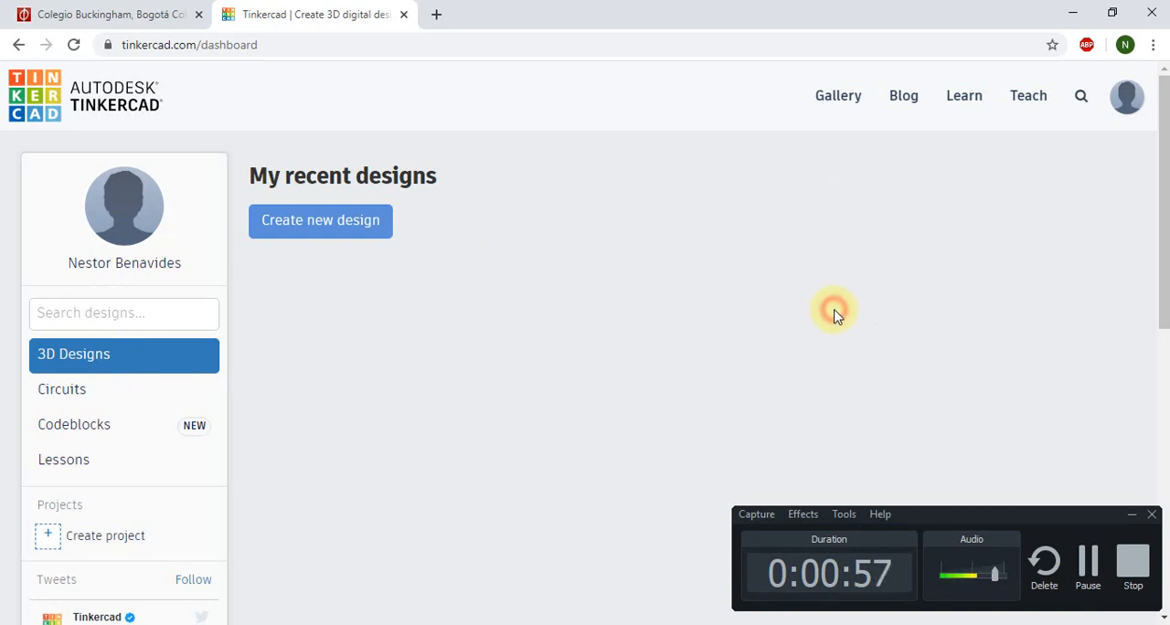
pyautogui.click(1134, 517)
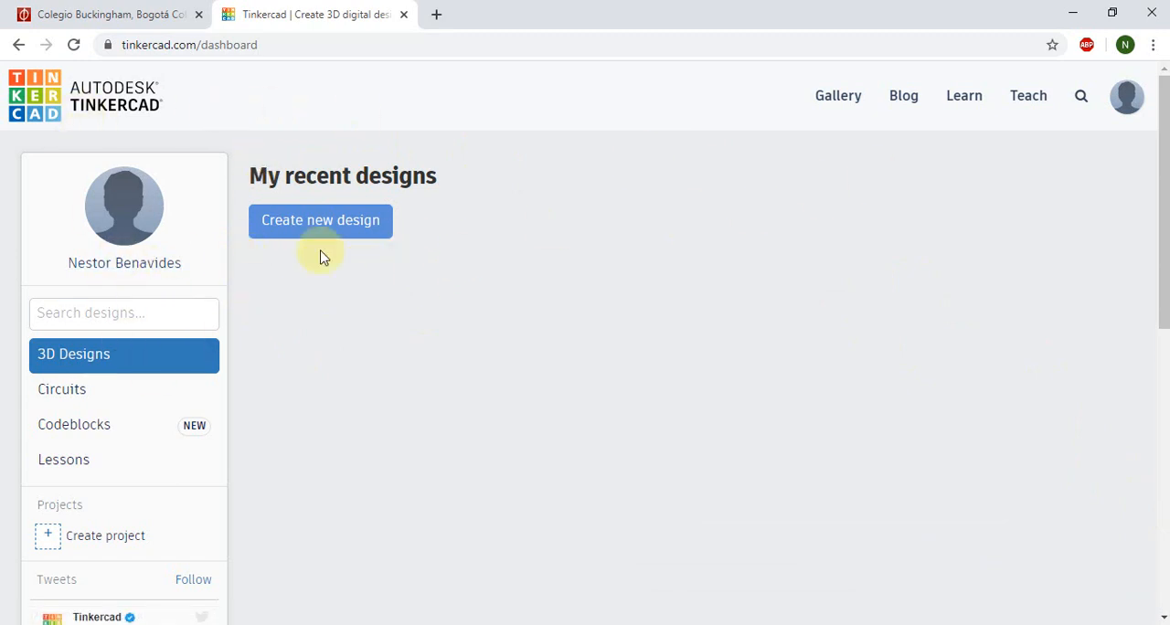
pyautogui.click(1129, 110)
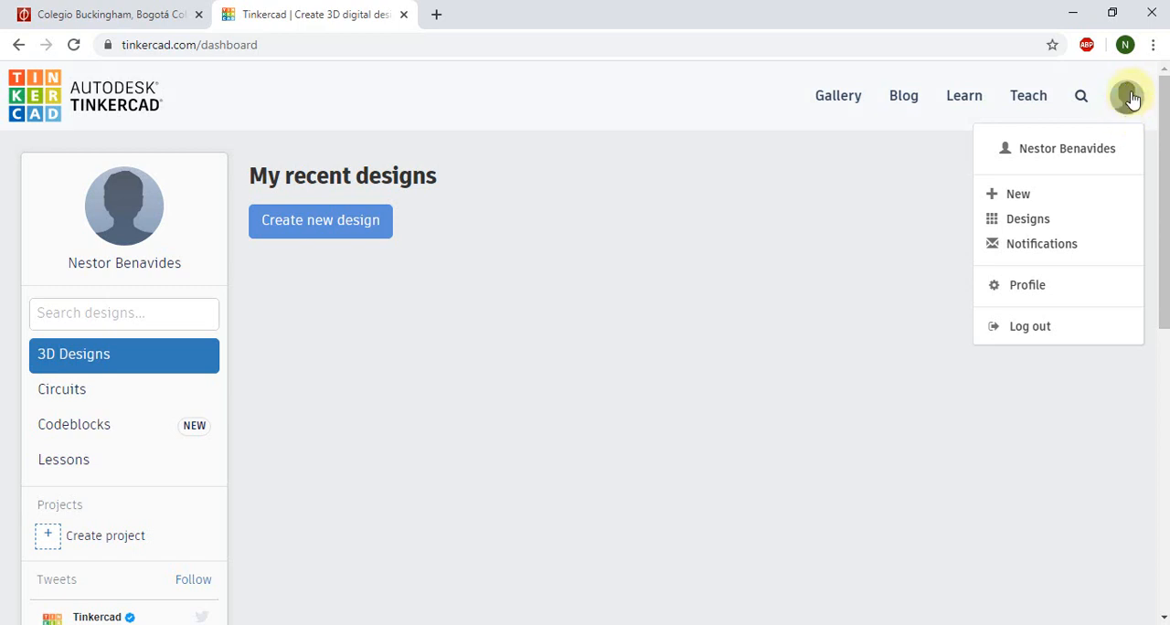
pyautogui.click(1037, 217)
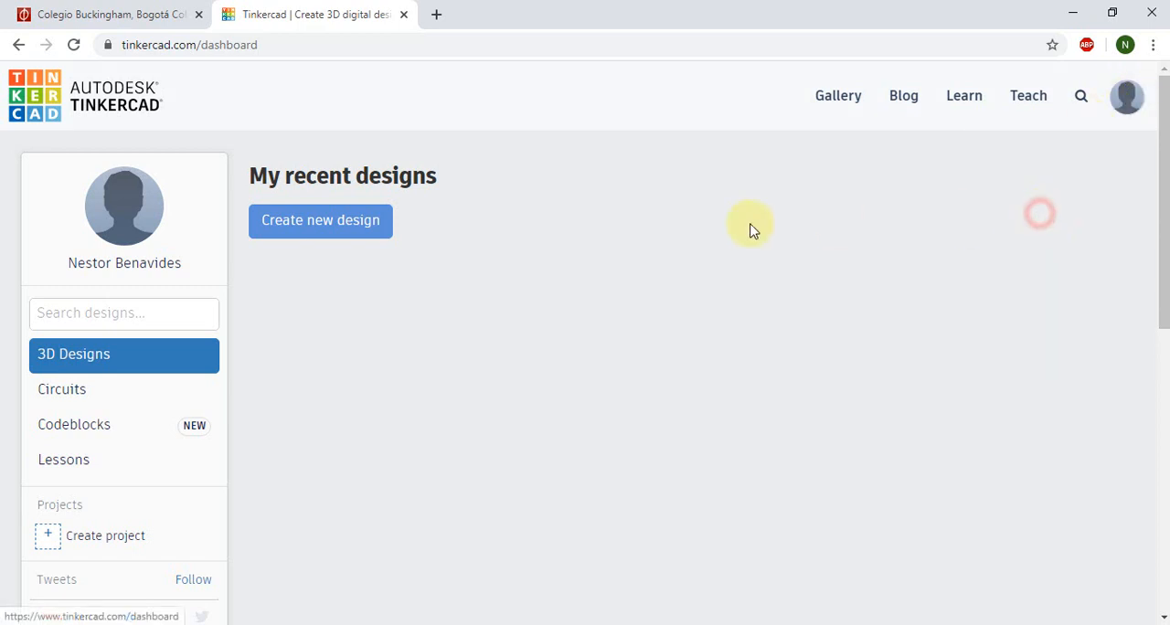
pyautogui.click(222, 43)
pyautogui.click(446, 215)
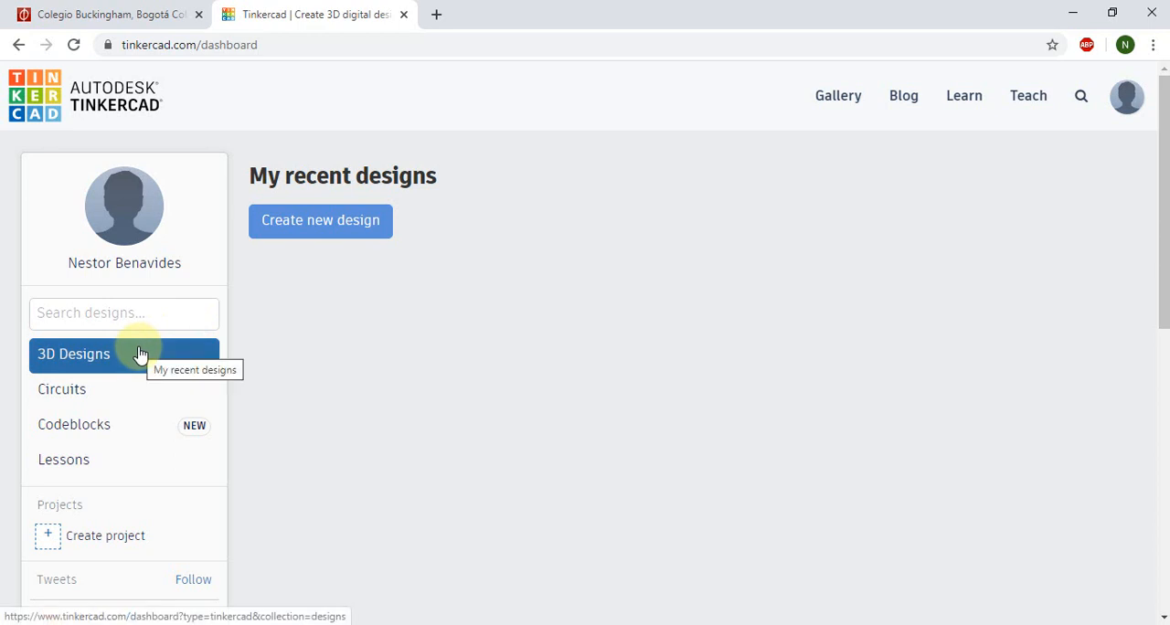
# Step: Open the existing "6th Intro" design from the Circuits collection in the circuit editor
pyautogui.click(86, 391)
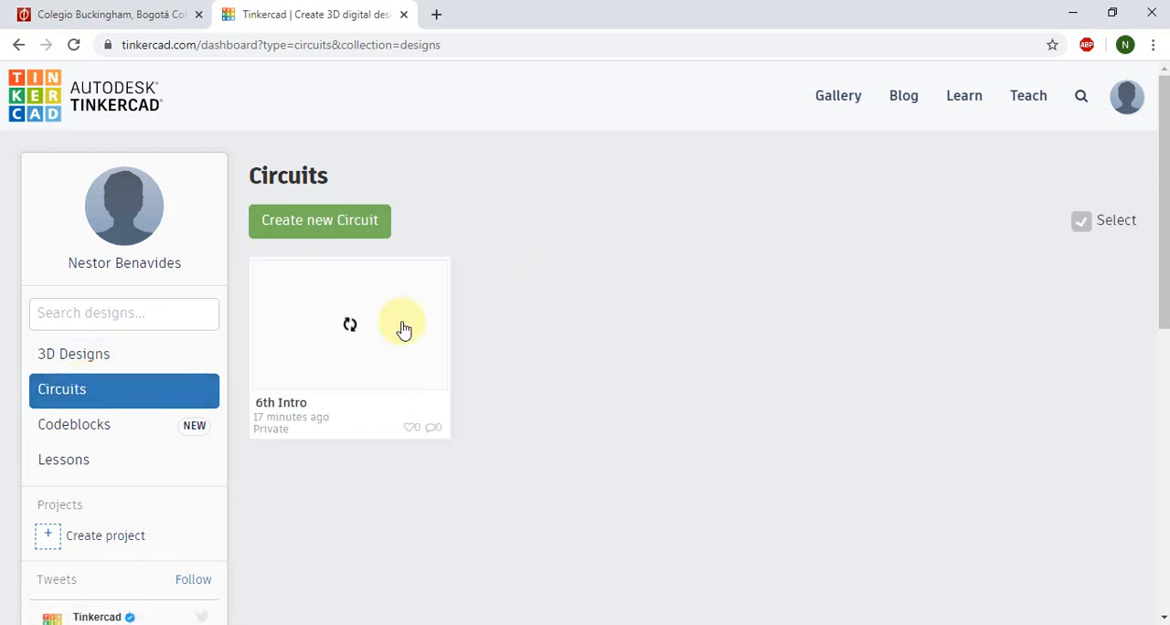
pyautogui.moveTo(330, 338)
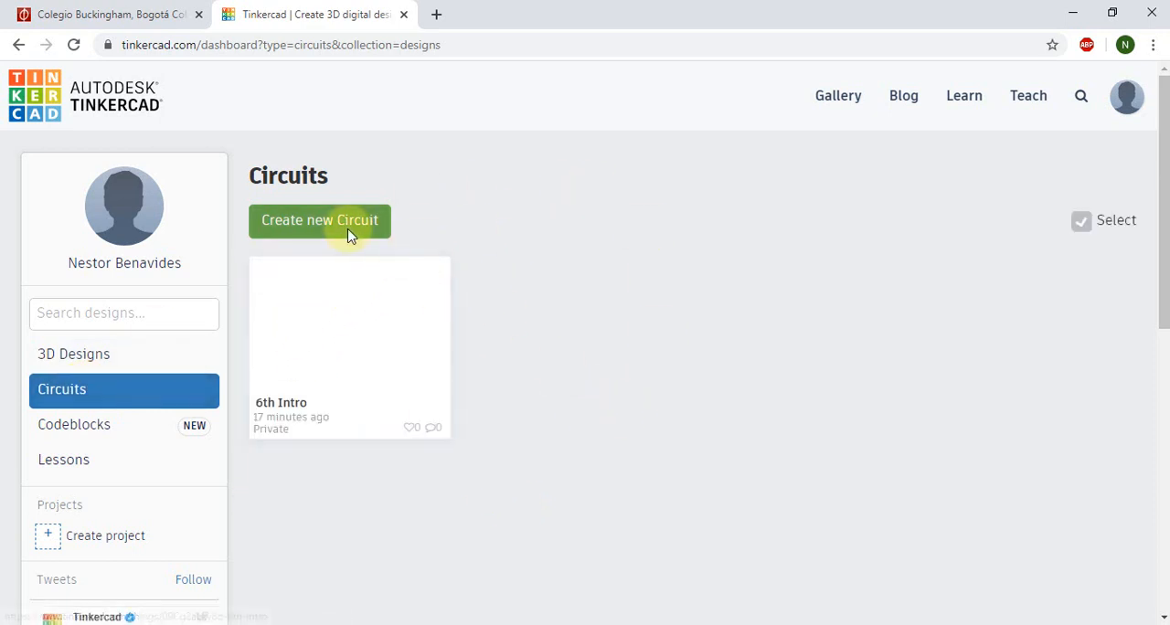
pyautogui.moveTo(339, 319)
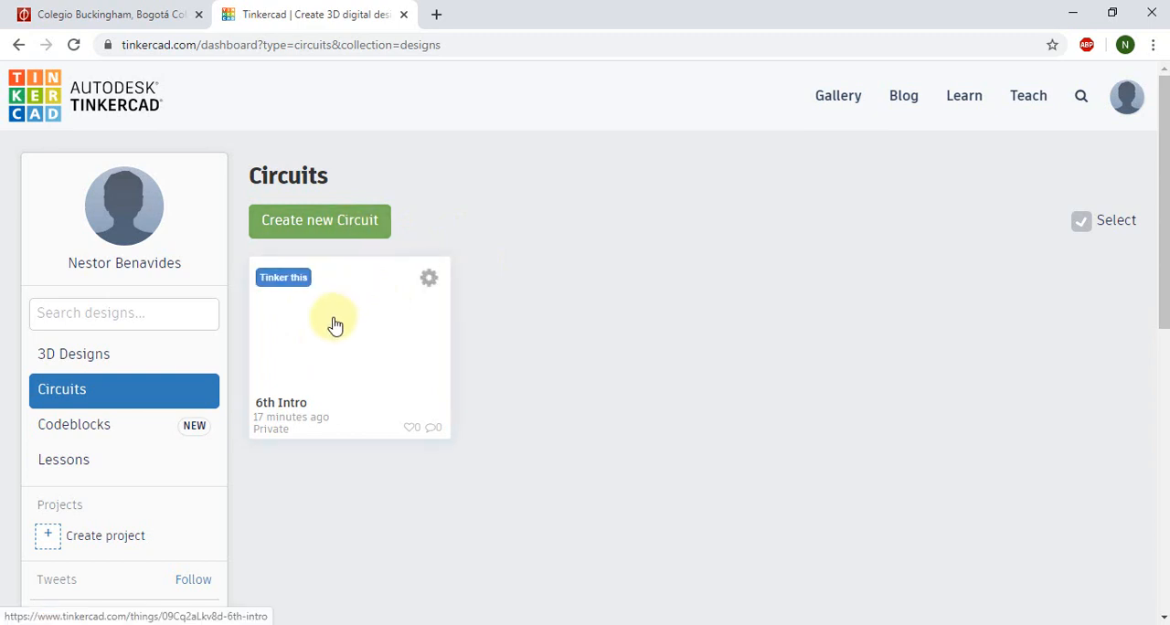
pyautogui.click(334, 325)
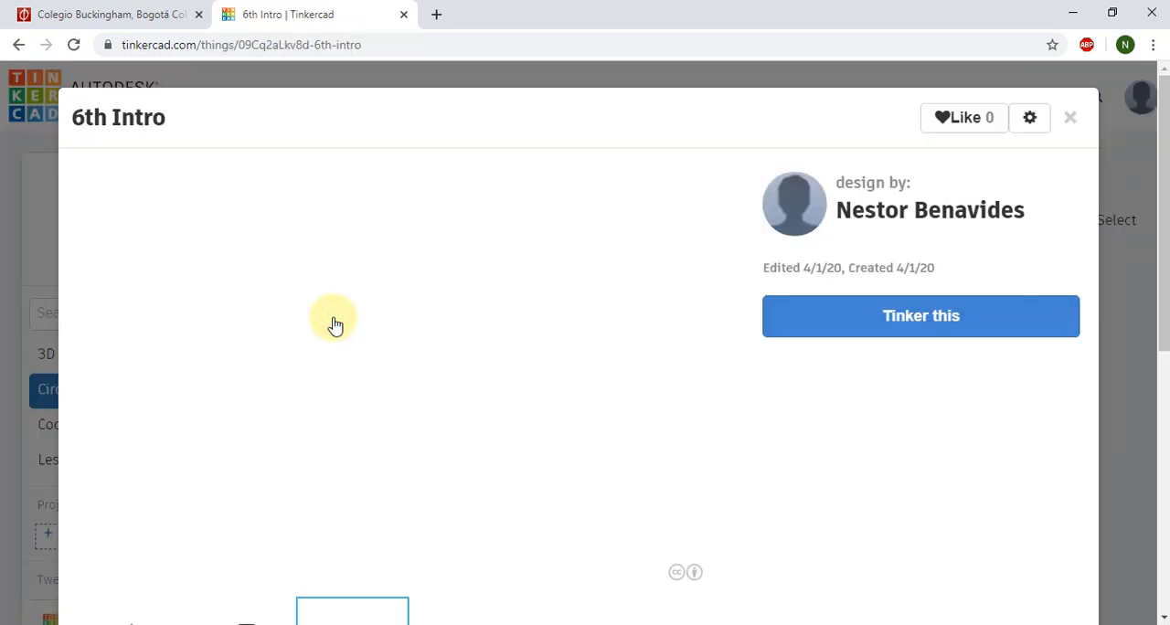
pyautogui.click(947, 320)
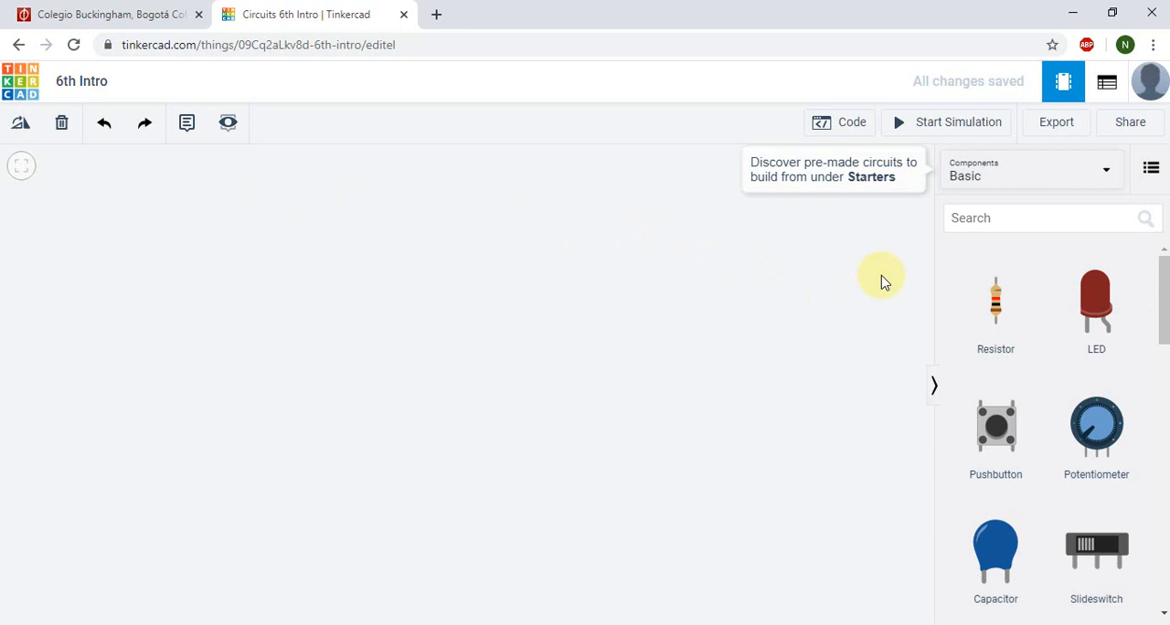
# Step: Search the components for "Bat" and place a 9V Battery in the left part of the empty workspace
pyautogui.click(870, 217)
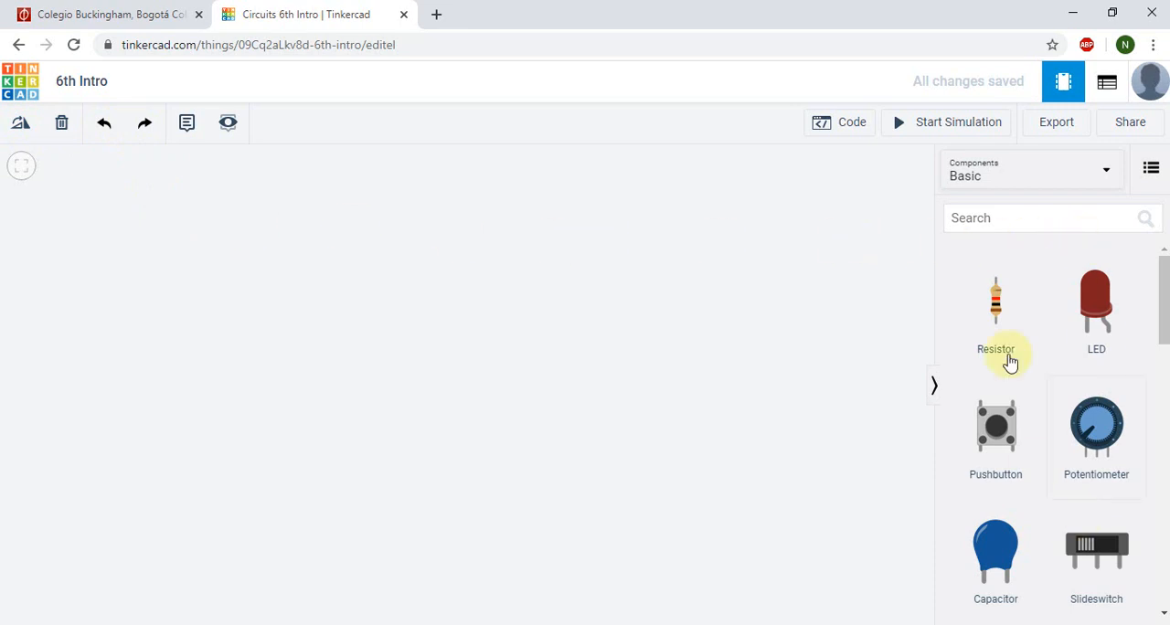
pyautogui.click(1021, 217)
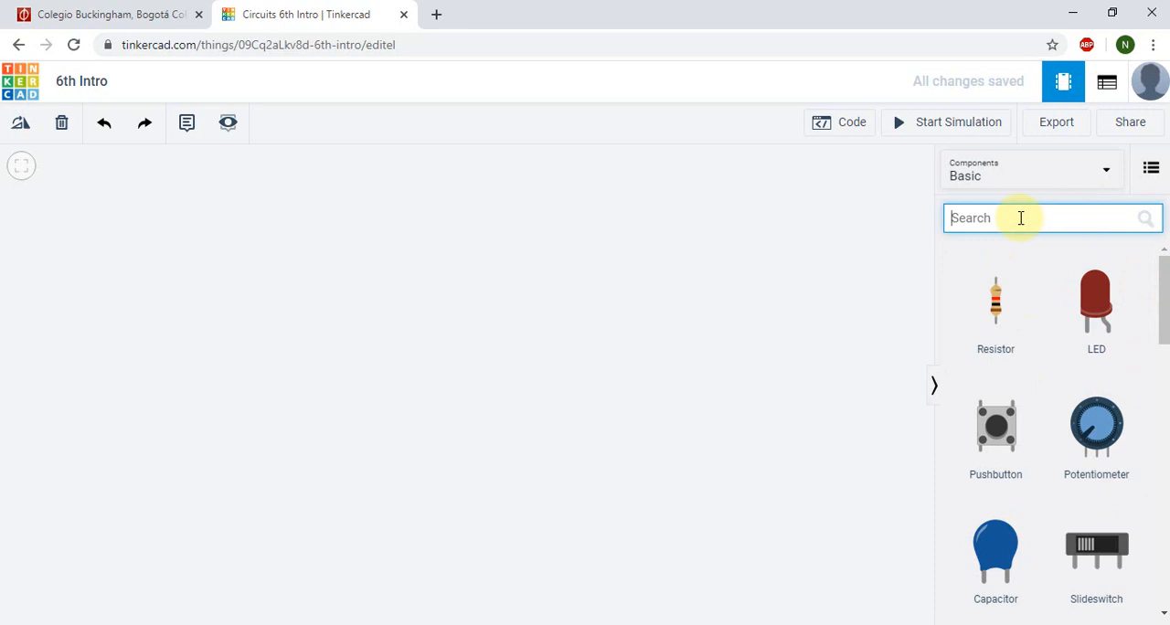
pyautogui.write('Bate')
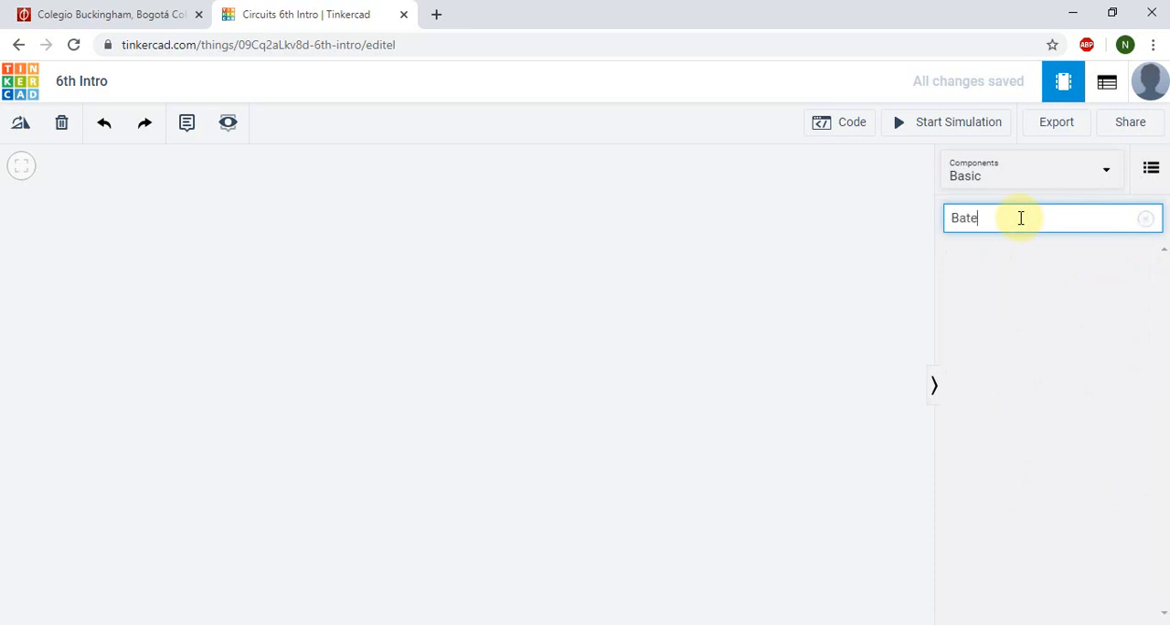
pyautogui.press('BackSpace')
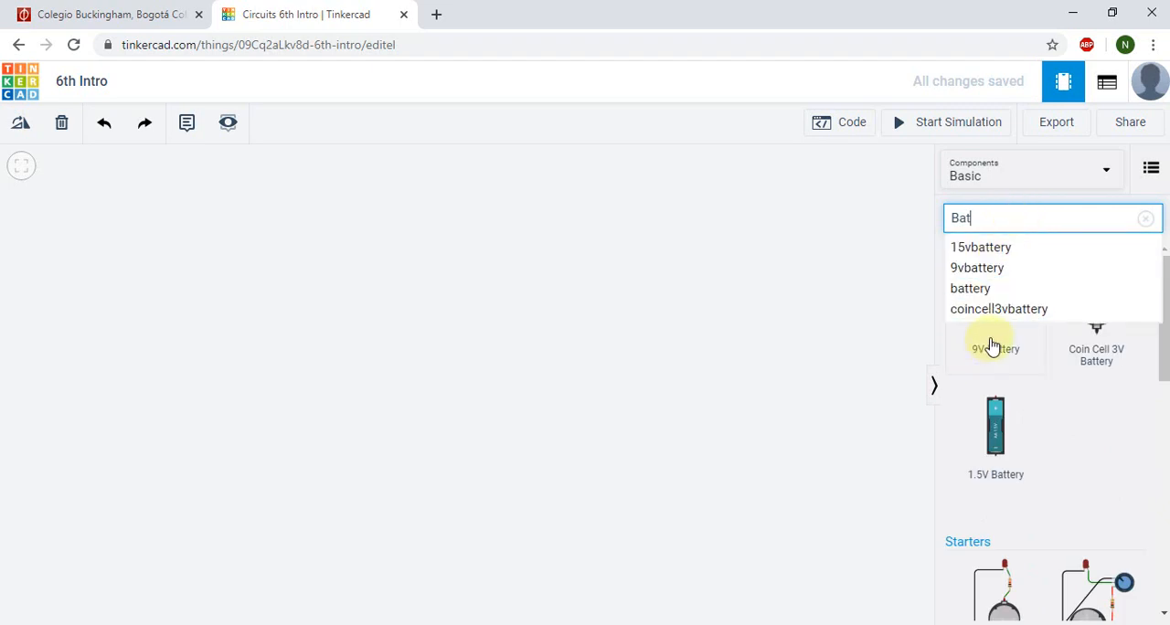
pyautogui.click(994, 343)
pyautogui.moveTo(994, 344); pyautogui.dragTo(256, 353)
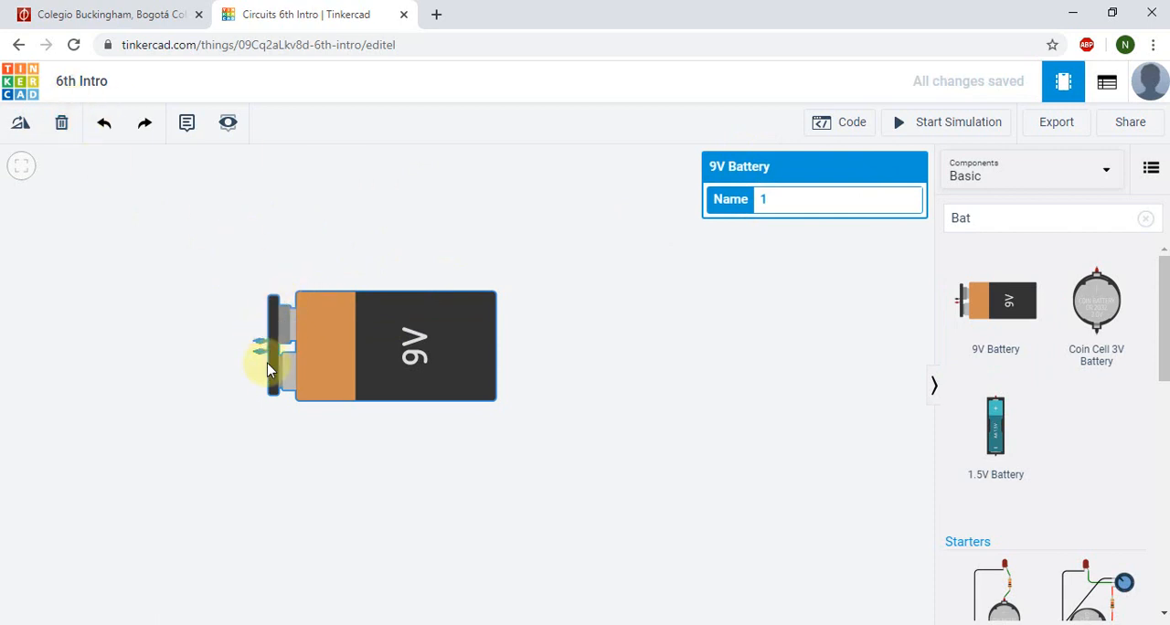
# Step: Rotate the 9V battery upright so its terminals point up, and move it slightly higher on the workspace
pyautogui.click(23, 126)
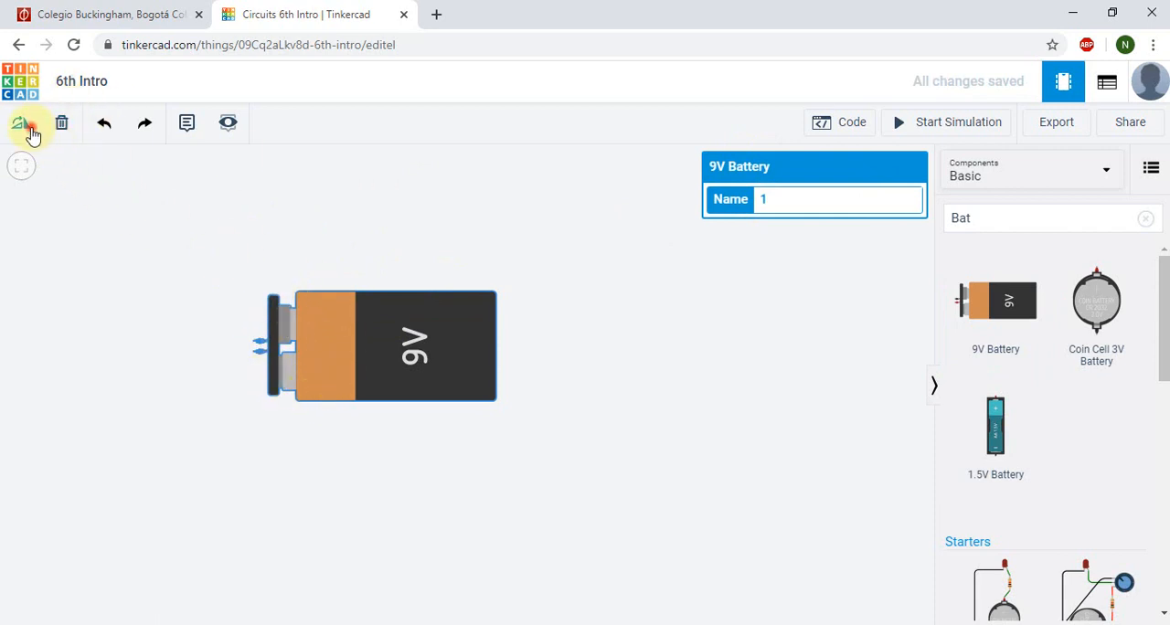
pyautogui.click(23, 127)
pyautogui.click(23, 126)
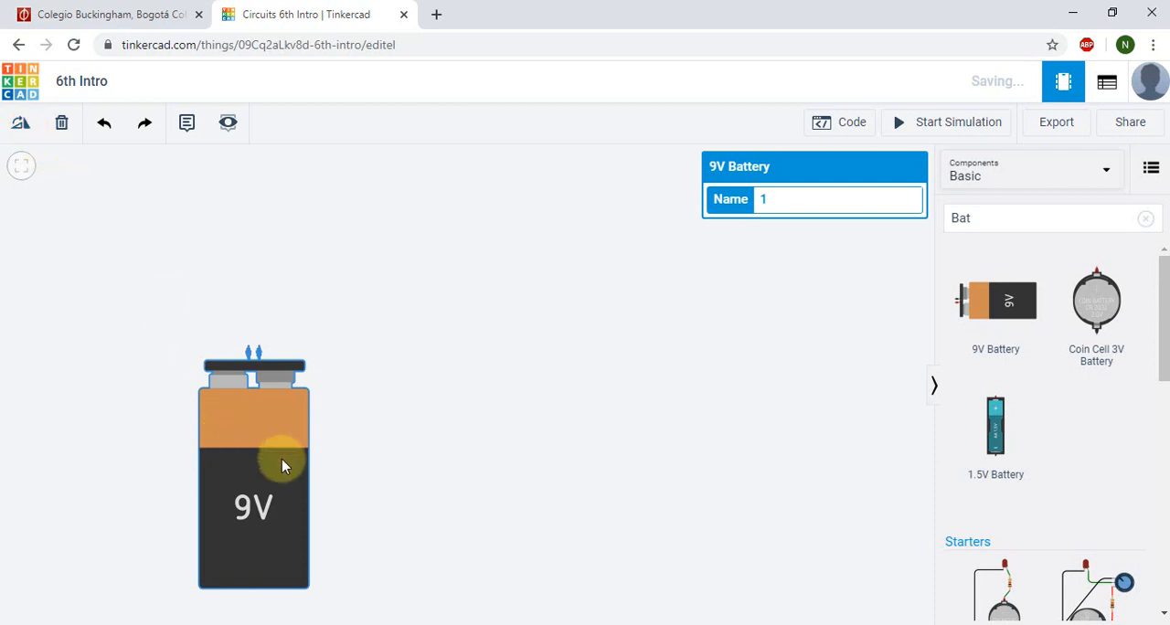
pyautogui.moveTo(282, 467); pyautogui.dragTo(295, 396)
pyautogui.click(516, 425)
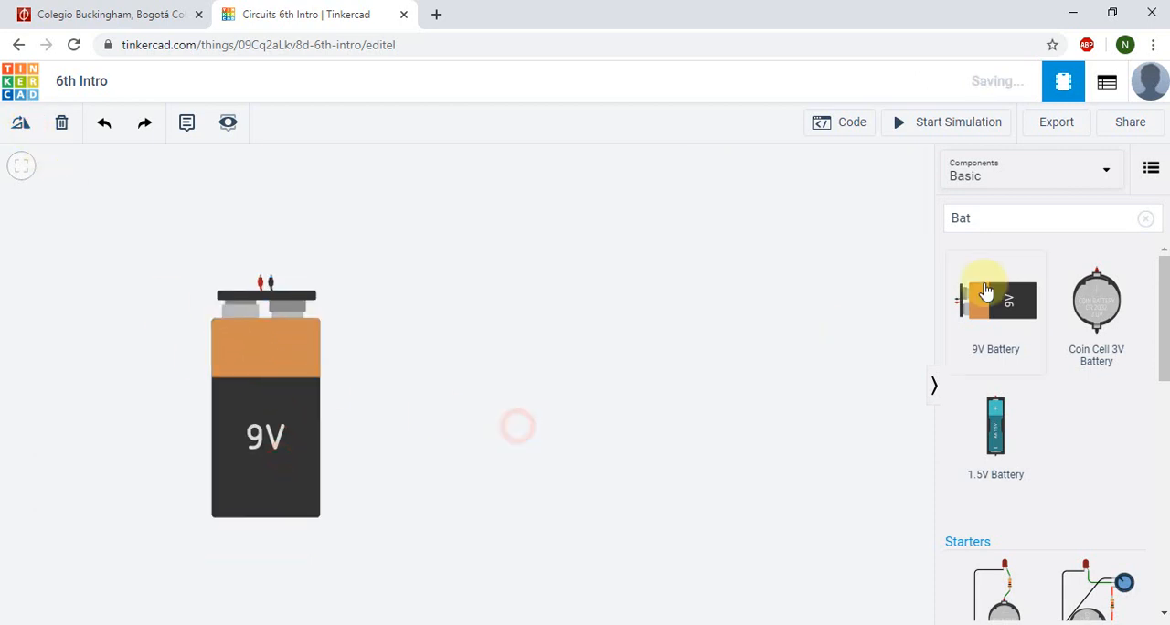
# Step: Search the components for "bre" and place a Breadboard Small to the right of the 9V battery
pyautogui.click(1020, 220)
pyautogui.doubleClick(1020, 219)
pyautogui.press('BackSpace')
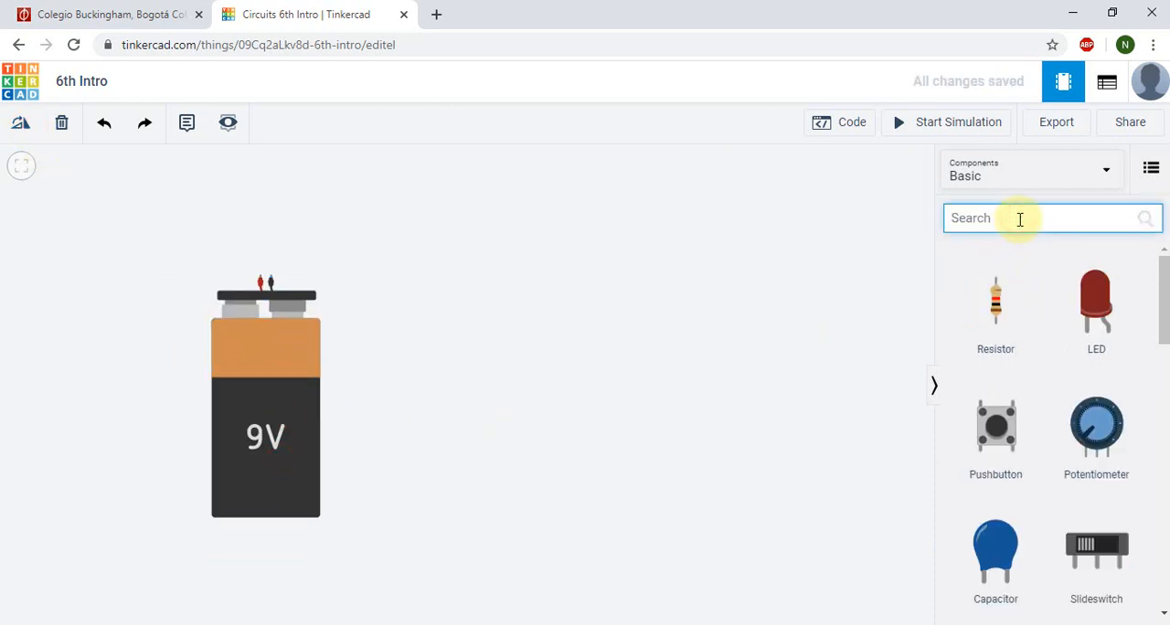
pyautogui.write('bre')
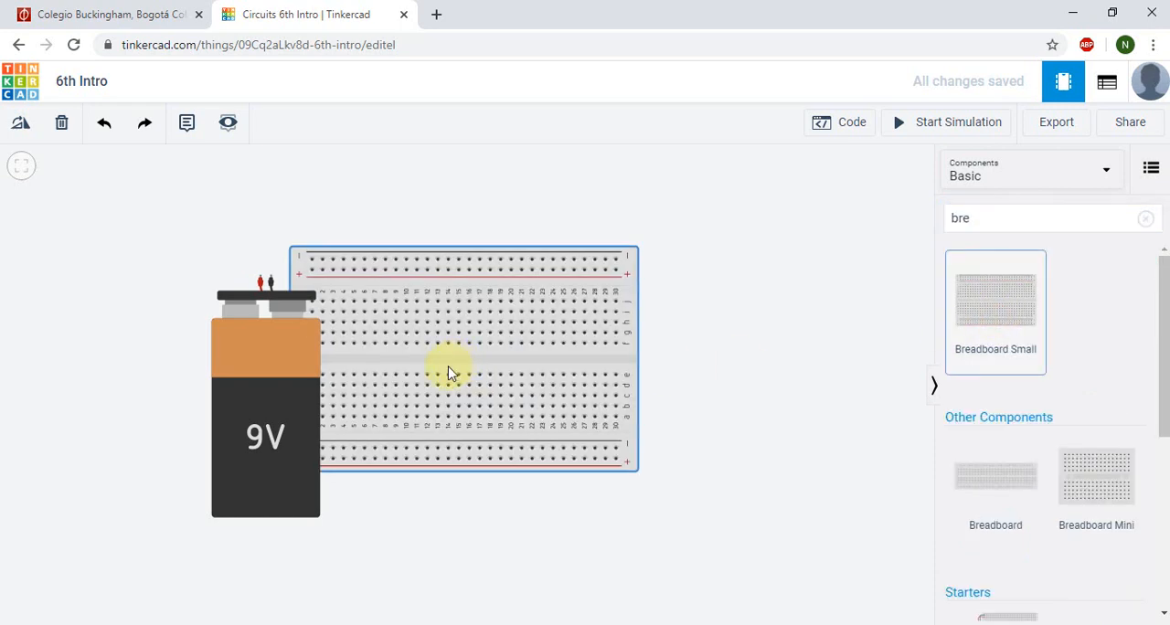
pyautogui.click(541, 397)
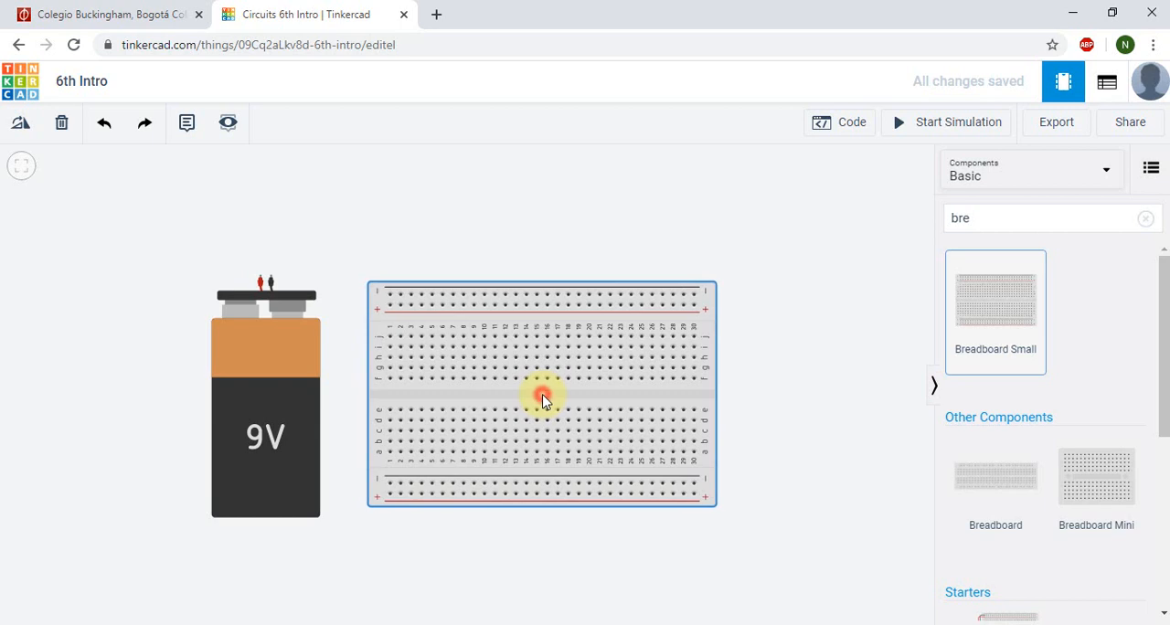
# Step: Search the components for "resi" and place a Resistor to the left of the 9V battery
pyautogui.doubleClick(984, 218)
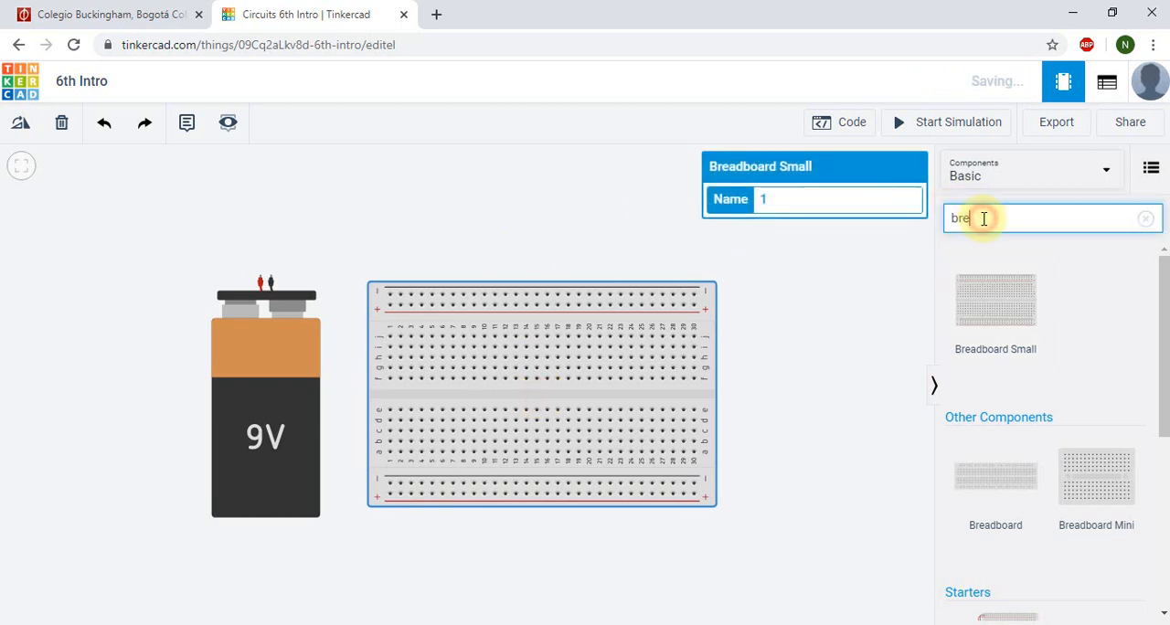
pyautogui.write('r')
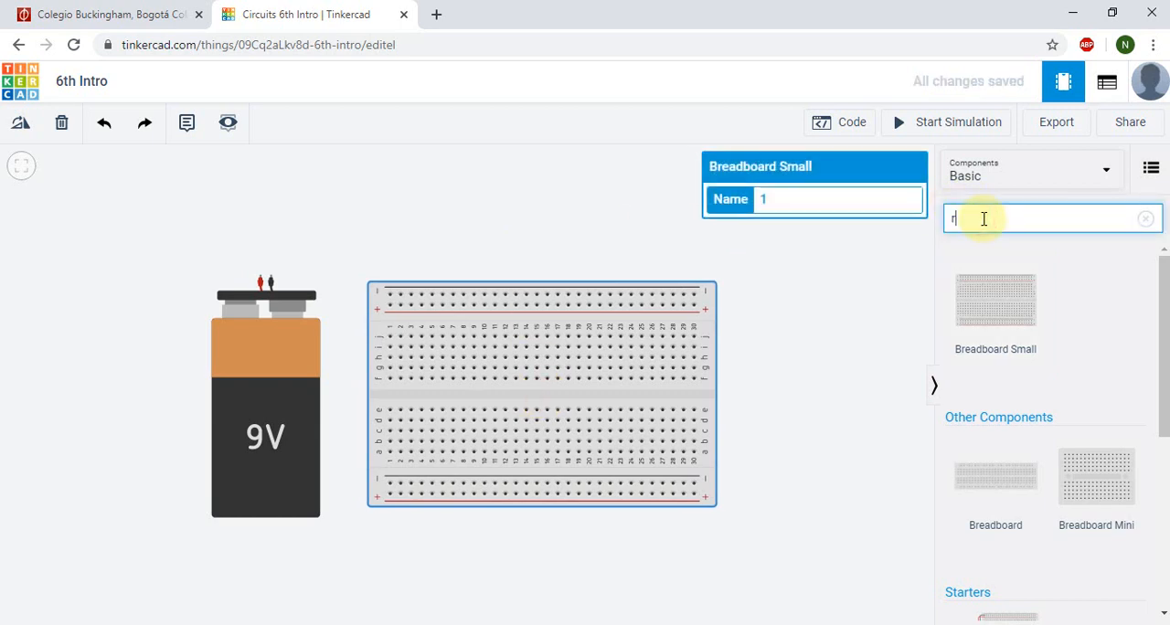
pyautogui.write('esi')
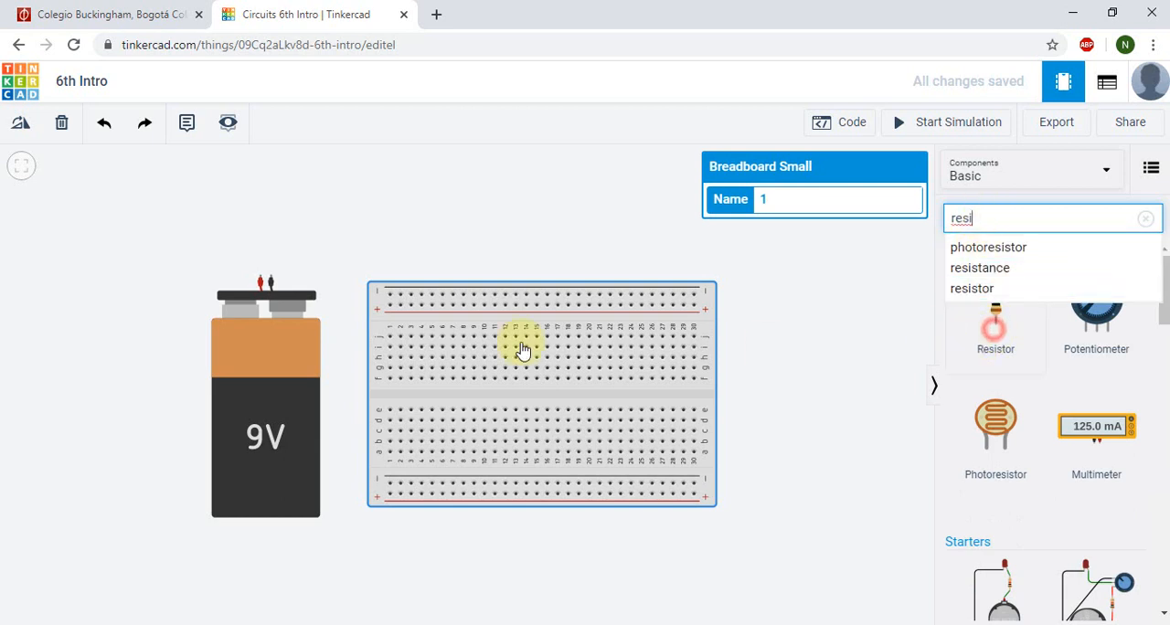
pyautogui.press('Return')
pyautogui.click(87, 403)
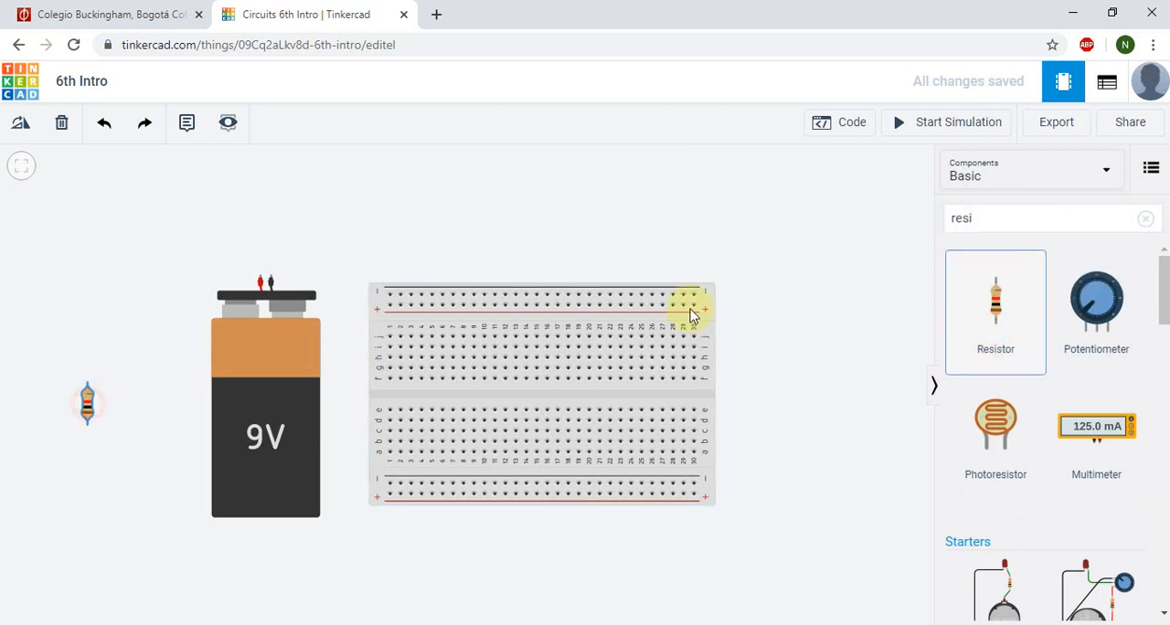
# Step: Search the components for "tra" and place an NPN Transistor (BJT) above the resistor
pyautogui.doubleClick(1018, 216)
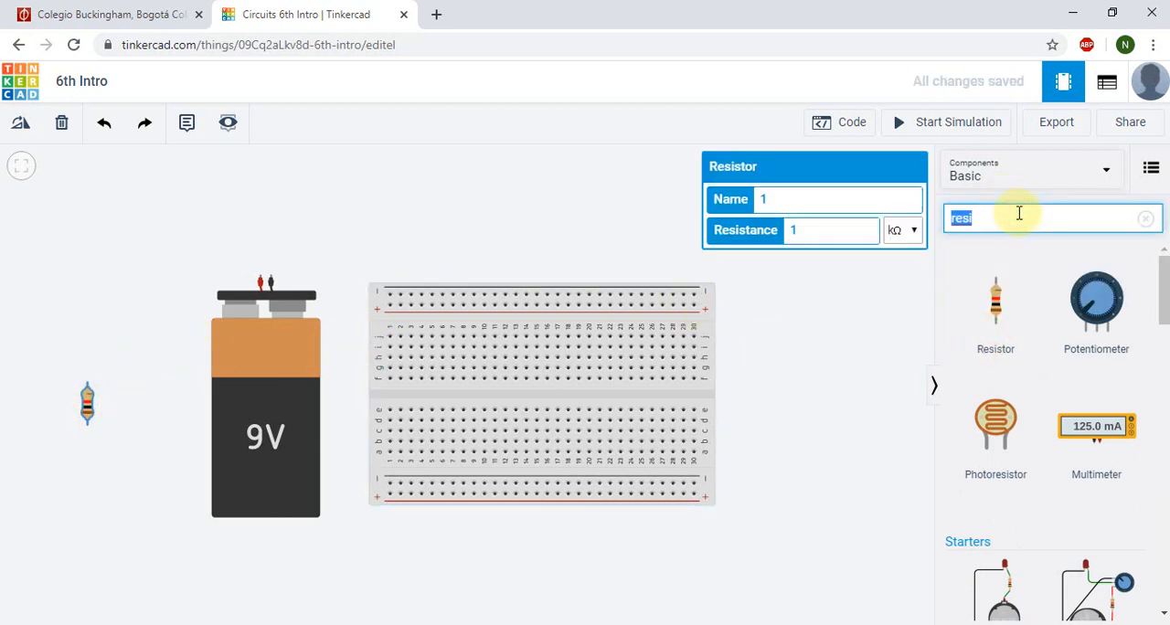
pyautogui.write('tra')
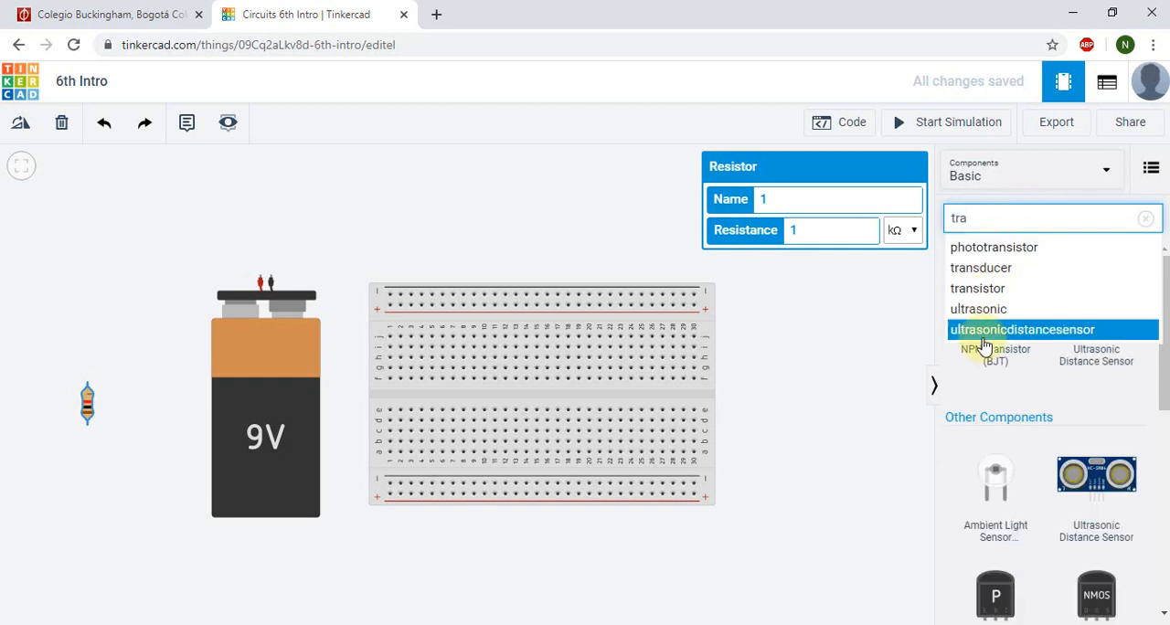
pyautogui.click(993, 362)
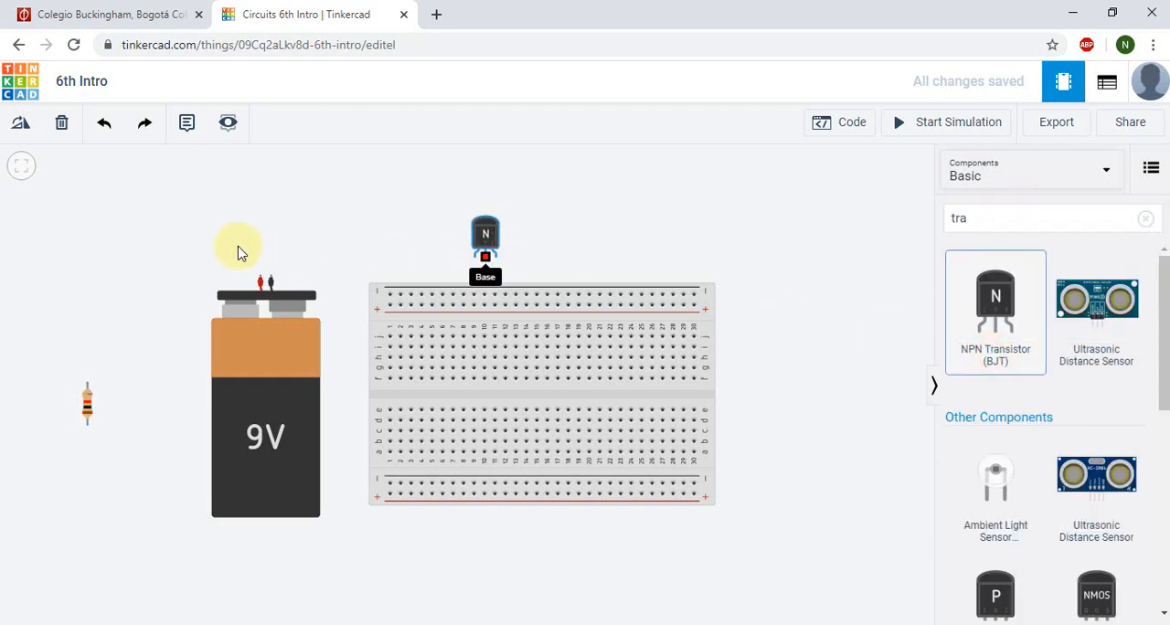
pyautogui.click(124, 311)
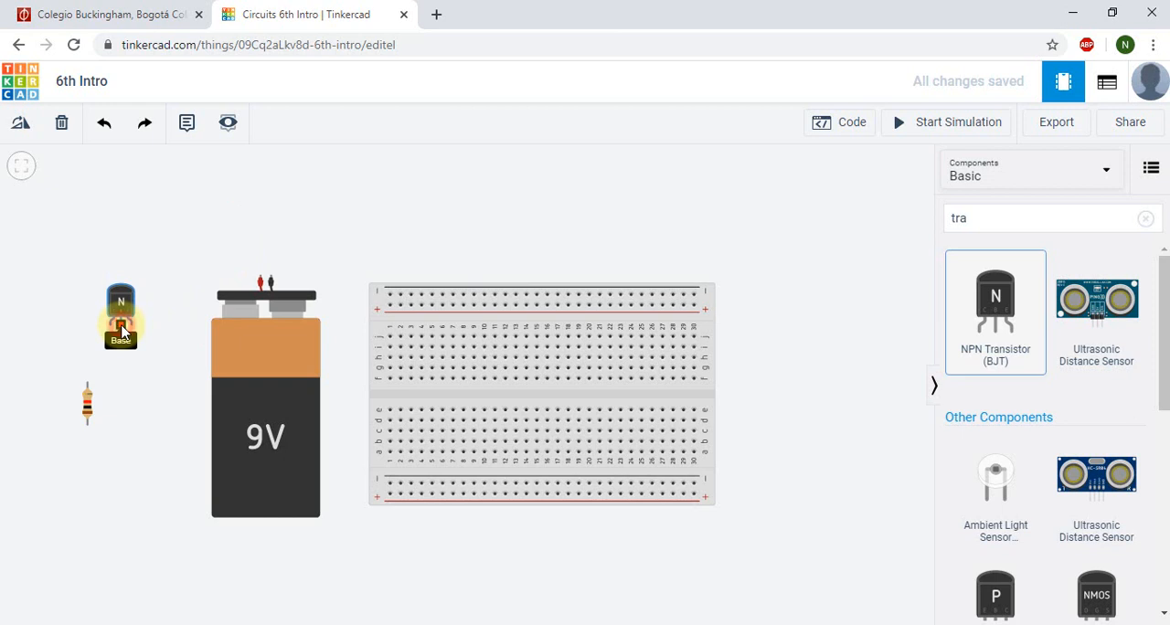
# Step: Search the components for "pho" and place a Photoresistor above the transistor, to the upper left of the battery
pyautogui.click(1001, 218)
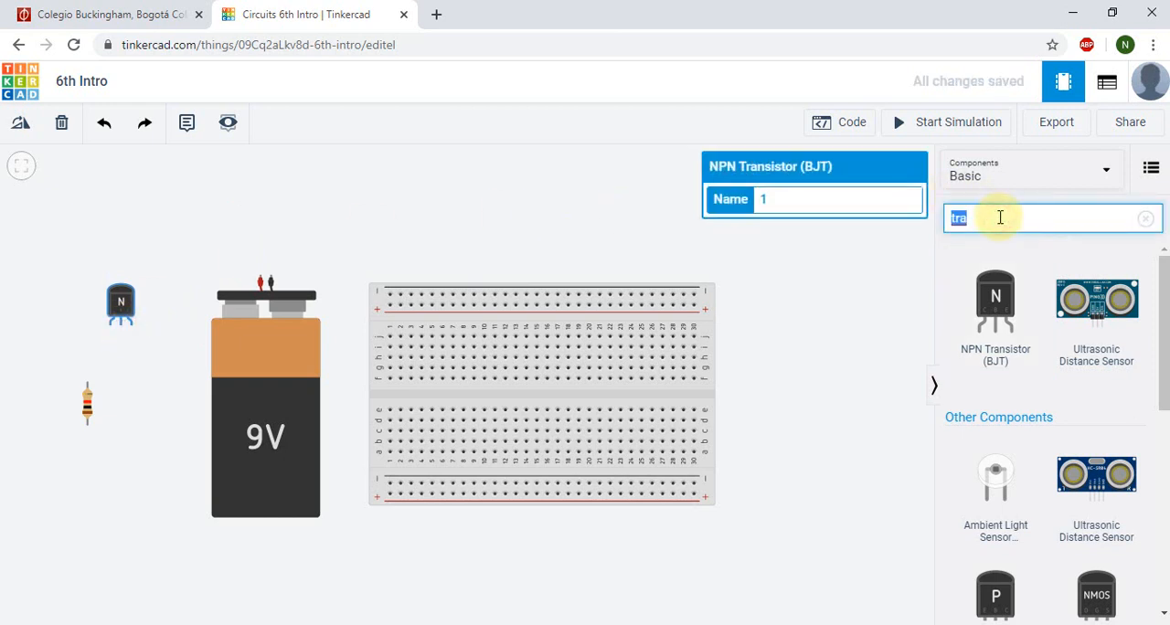
pyautogui.press('BackSpace')
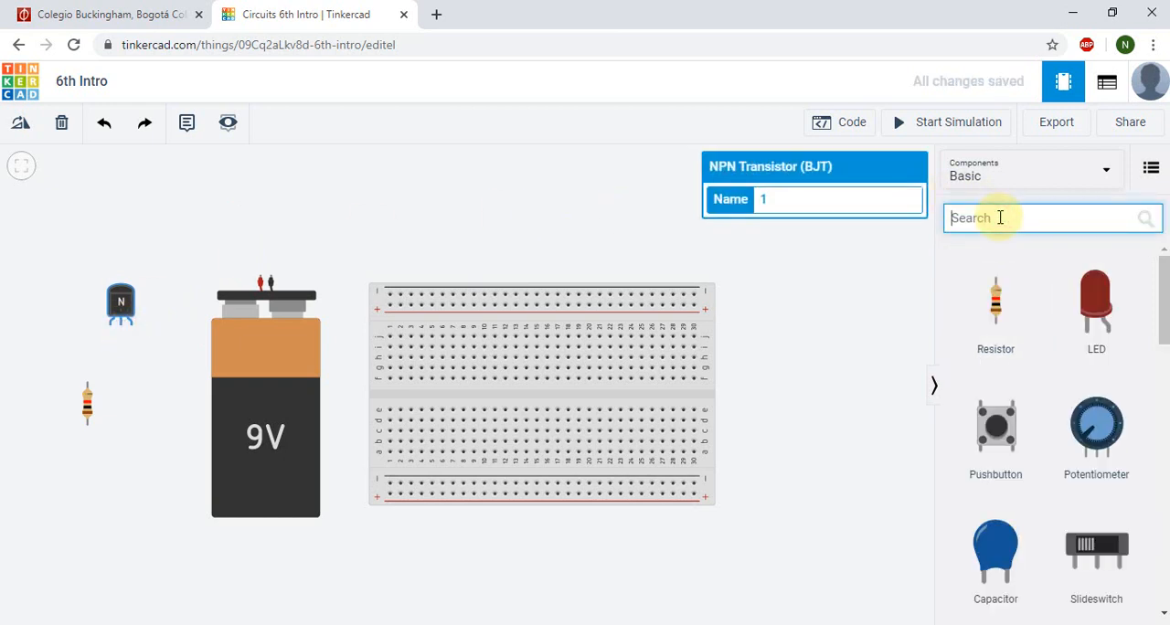
pyautogui.write('pho')
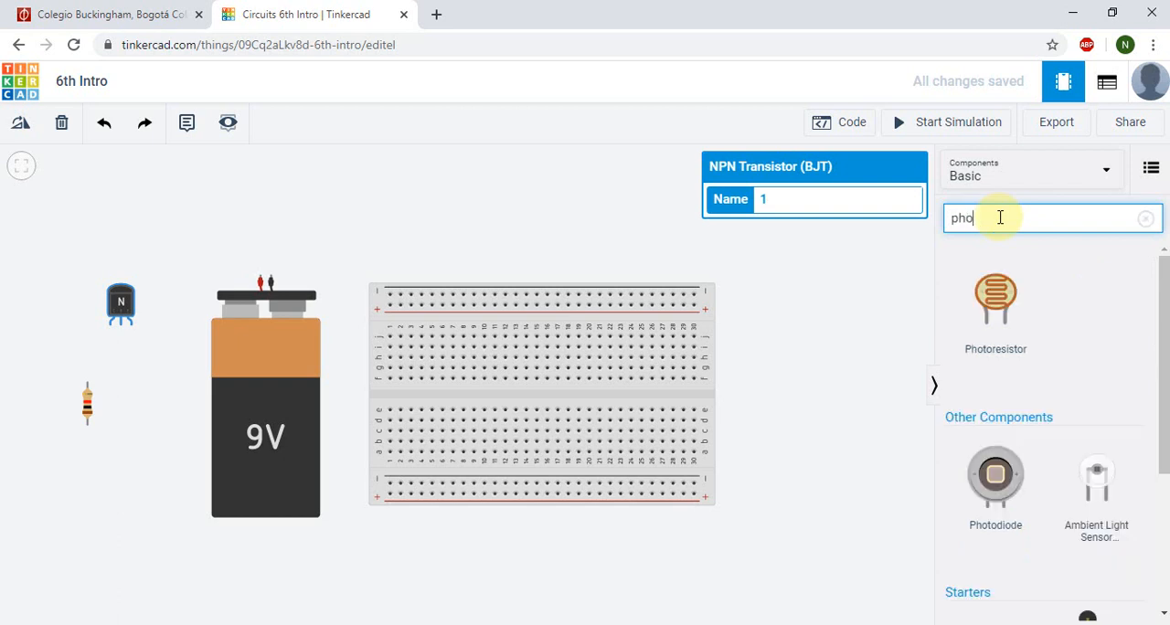
pyautogui.moveTo(567, 297); pyautogui.dragTo(177, 248)
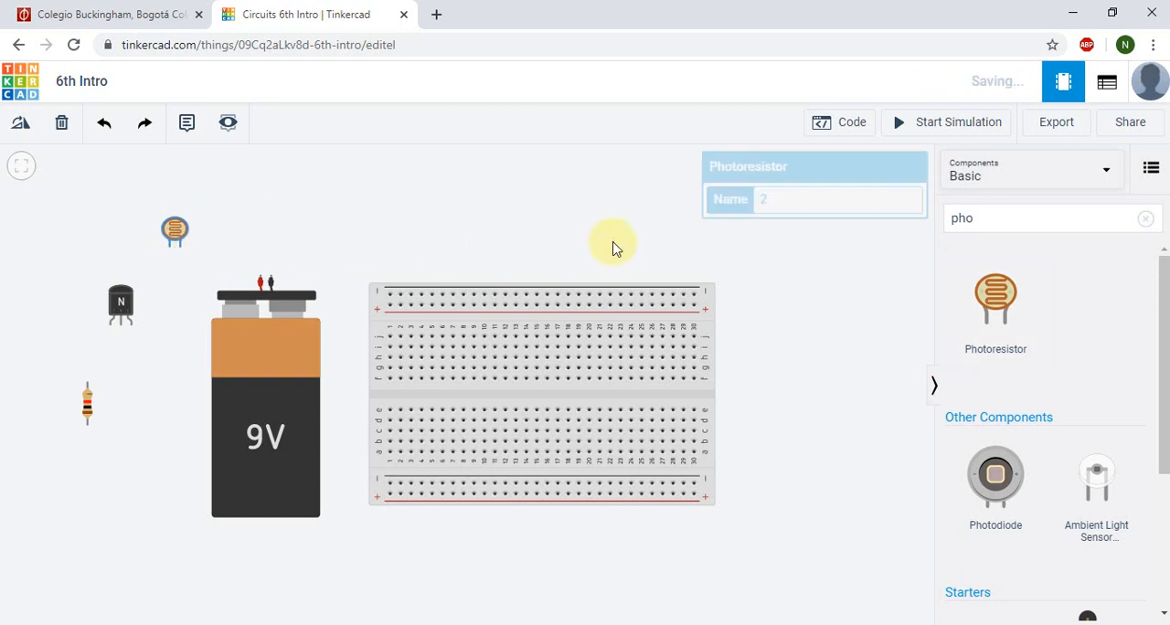
# Step: Search the components for "push" and place a Pushbutton above the 9V battery
pyautogui.doubleClick(995, 222)
pyautogui.write('push')
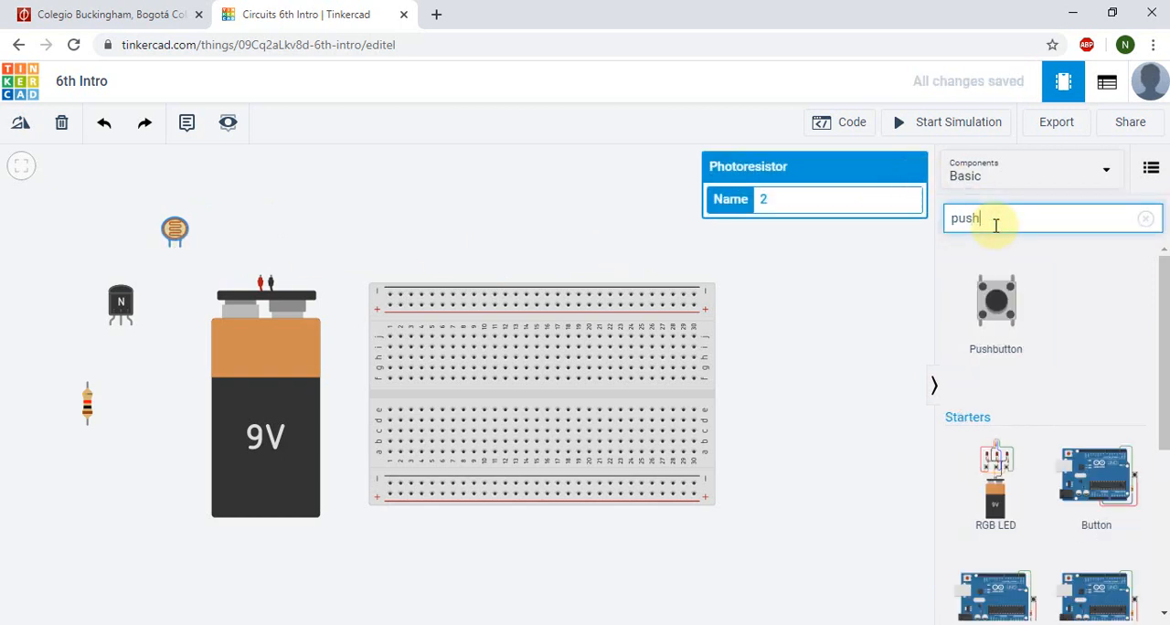
pyautogui.moveTo(1001, 268); pyautogui.dragTo(256, 228)
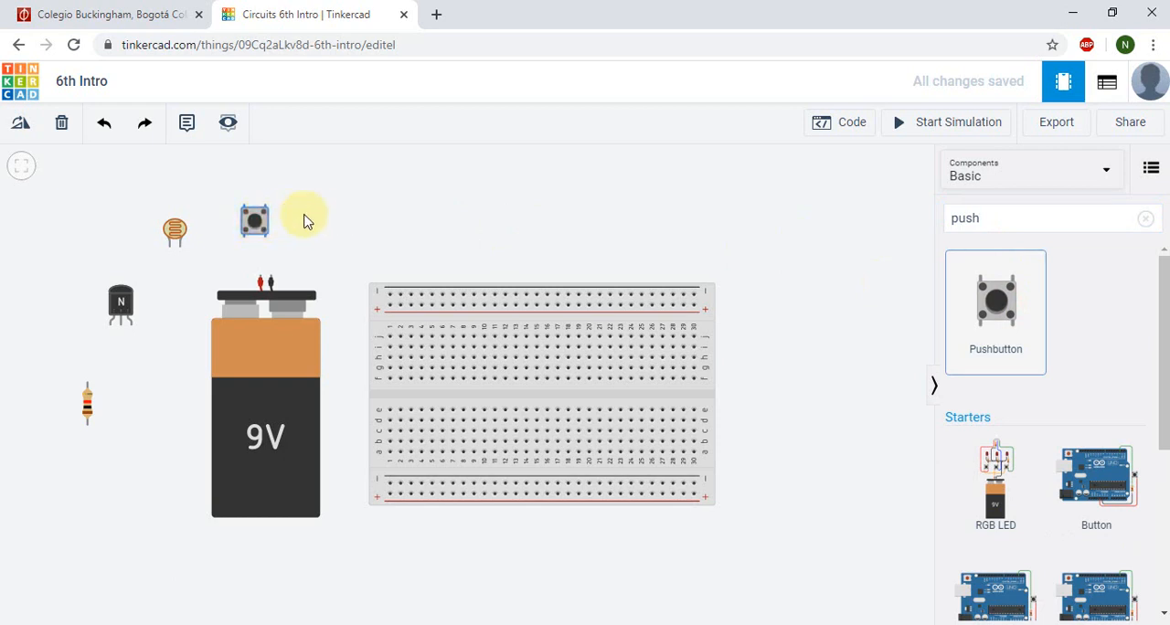
# Step: Search the components for "pot" and place a Potentiometer to the right of the pushbutton
pyautogui.click(1021, 217)
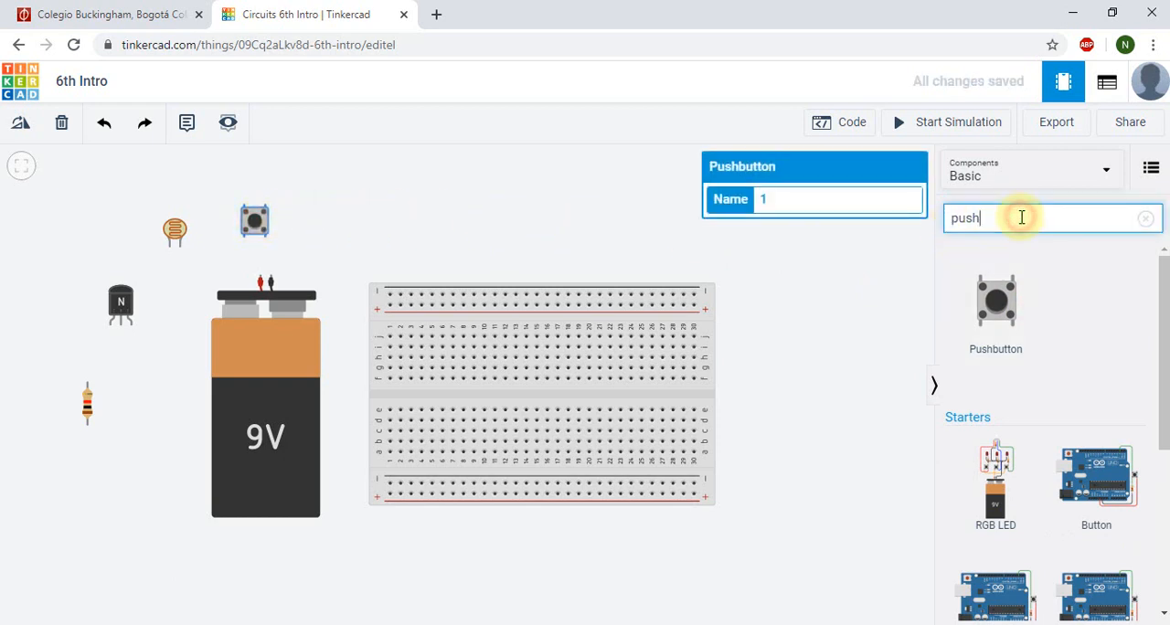
pyautogui.doubleClick(1022, 217)
pyautogui.press('BackSpace')
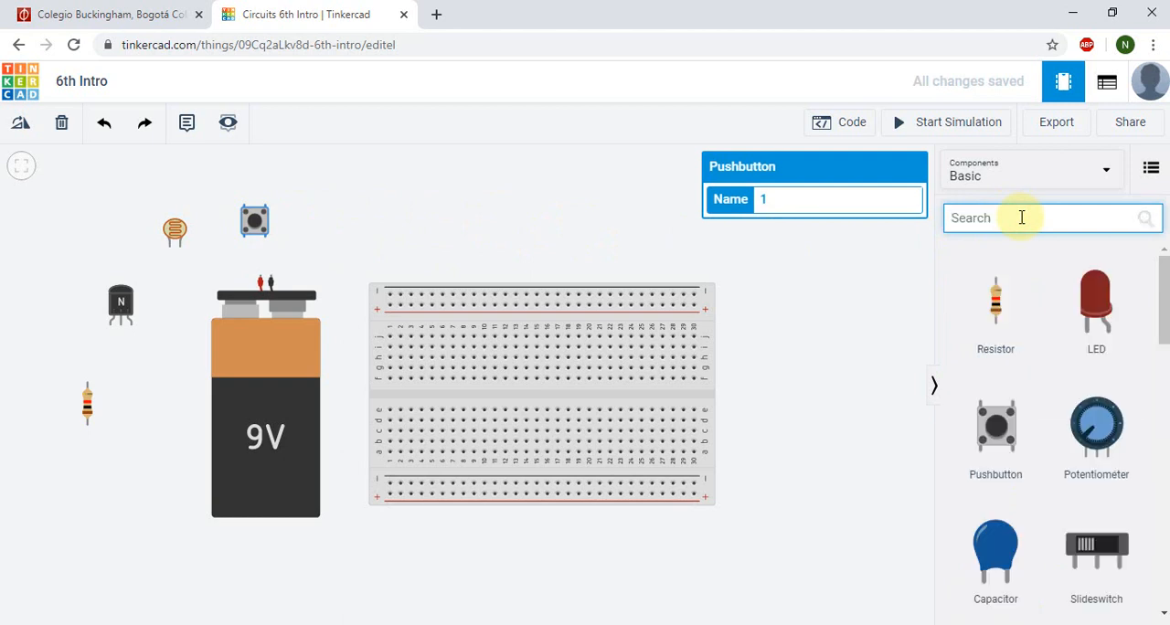
pyautogui.write('t')
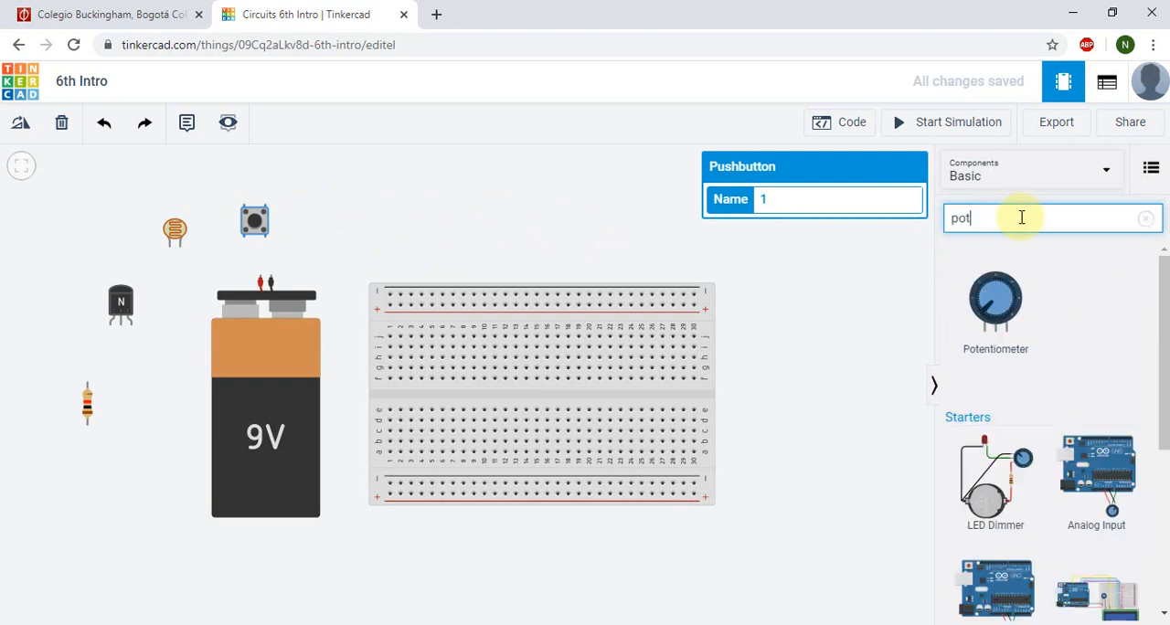
pyautogui.moveTo(996, 302); pyautogui.dragTo(368, 192)
pyautogui.moveTo(329, 224); pyautogui.dragTo(340, 224)
# Step: Search the components for "mot" and place a DC Motor above the breadboard, to the right of the potentiometer
pyautogui.click(993, 224)
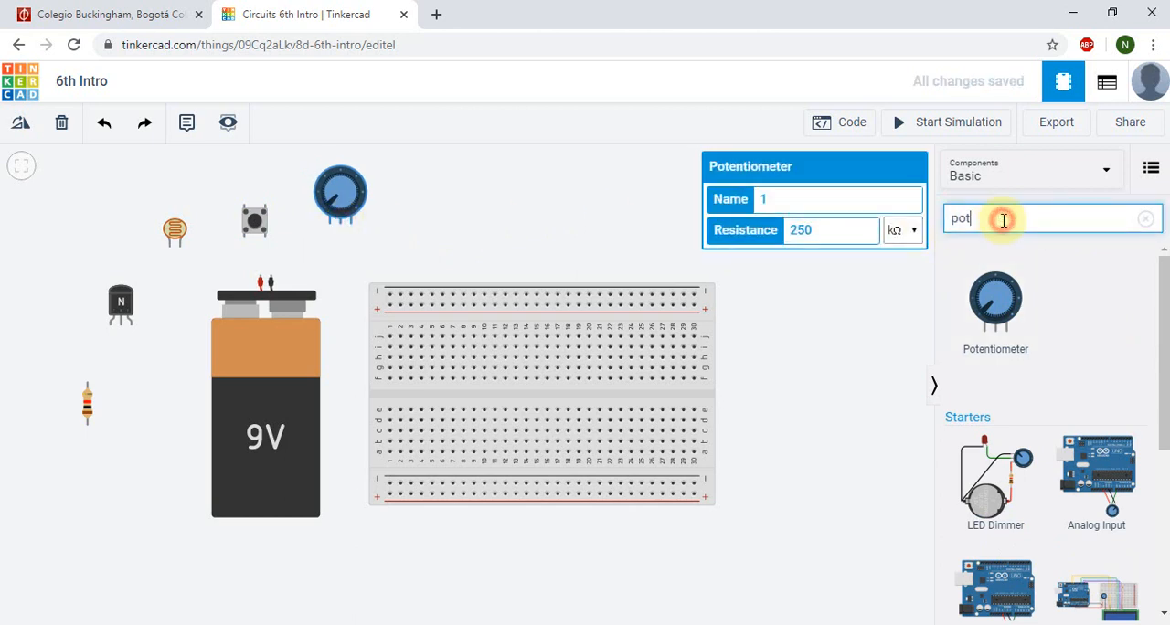
pyautogui.doubleClick(1001, 217)
pyautogui.press('BackSpace')
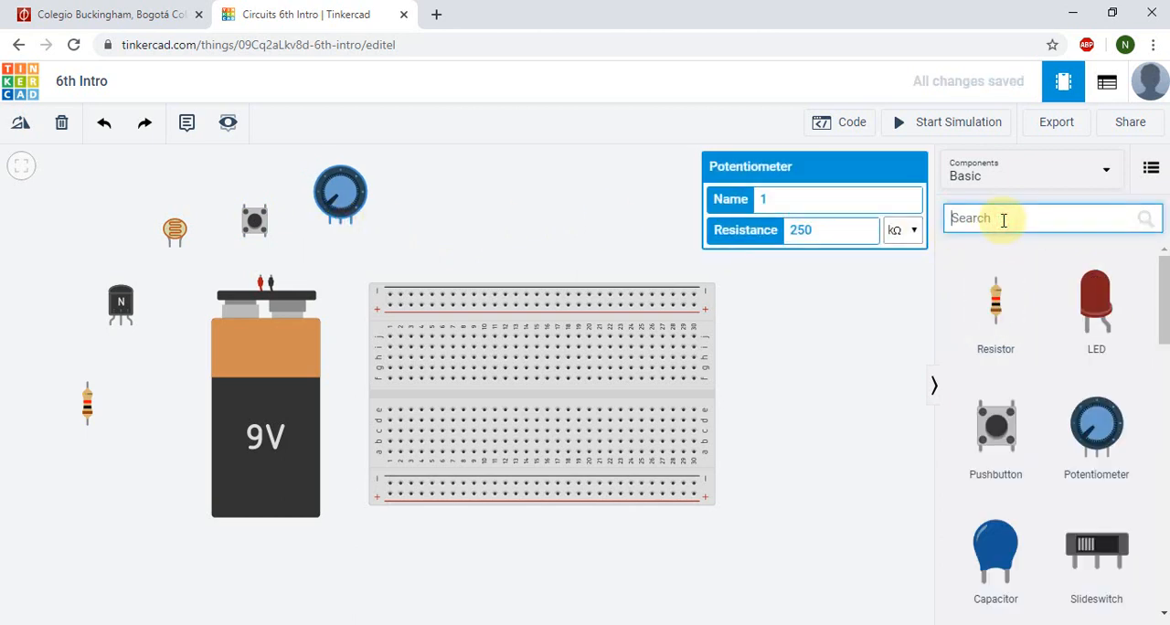
pyautogui.write('mot')
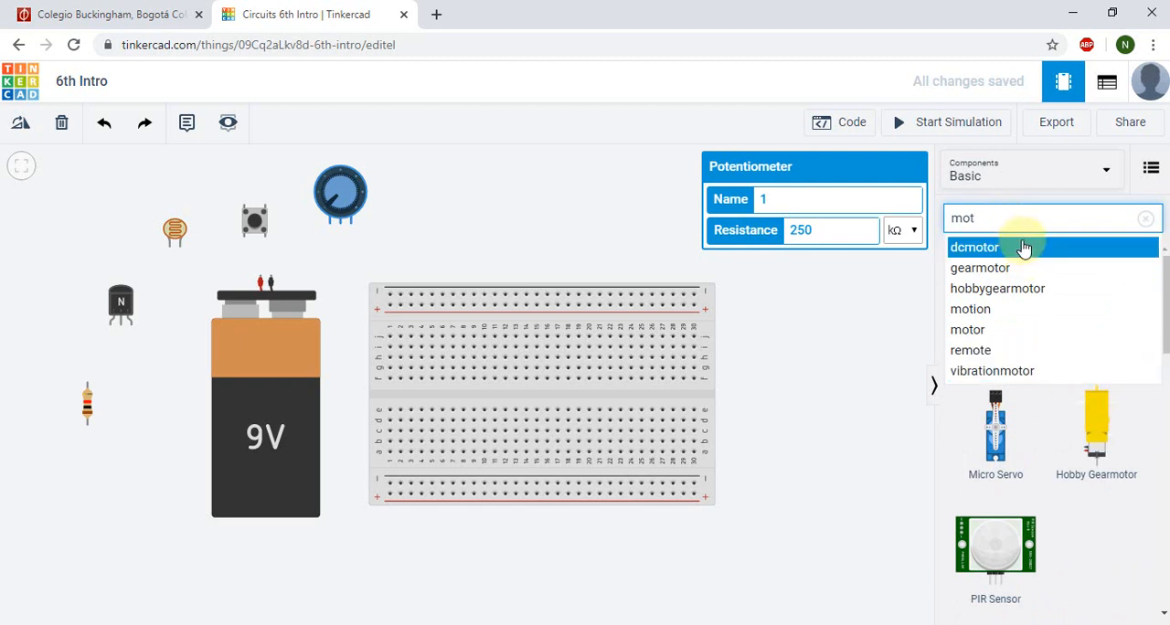
pyautogui.moveTo(1082, 280); pyautogui.dragTo(485, 240)
# Step: Search the components for "LED" and place a red LED above the breadboard, to the right of the DC motor
pyautogui.click(1049, 217)
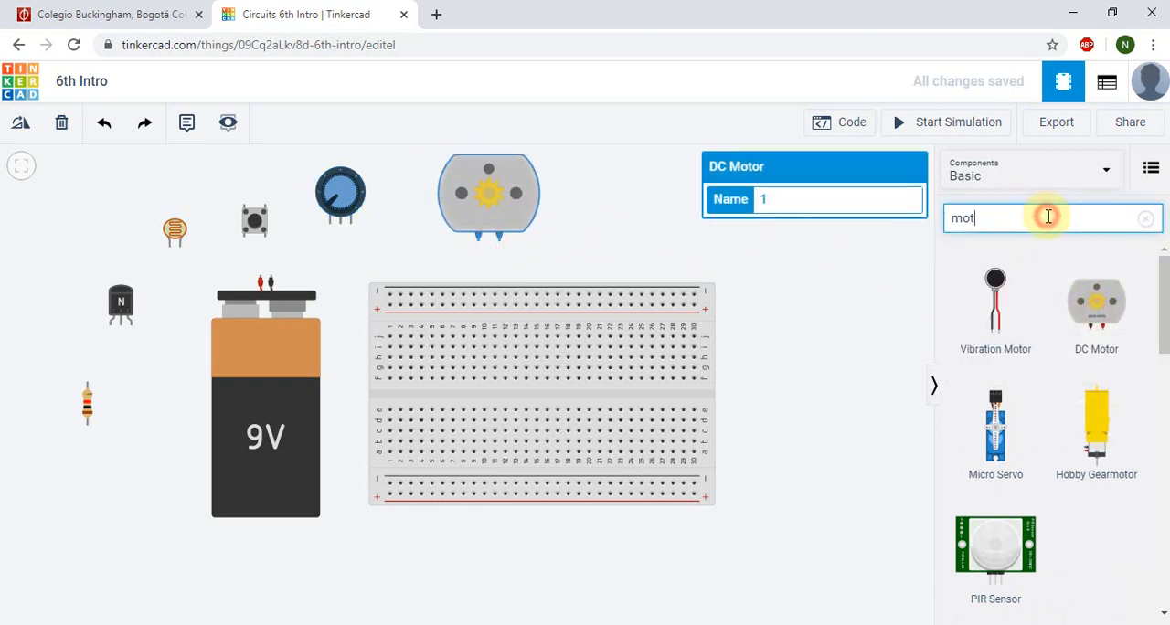
pyautogui.doubleClick(1049, 216)
pyautogui.write('LED')
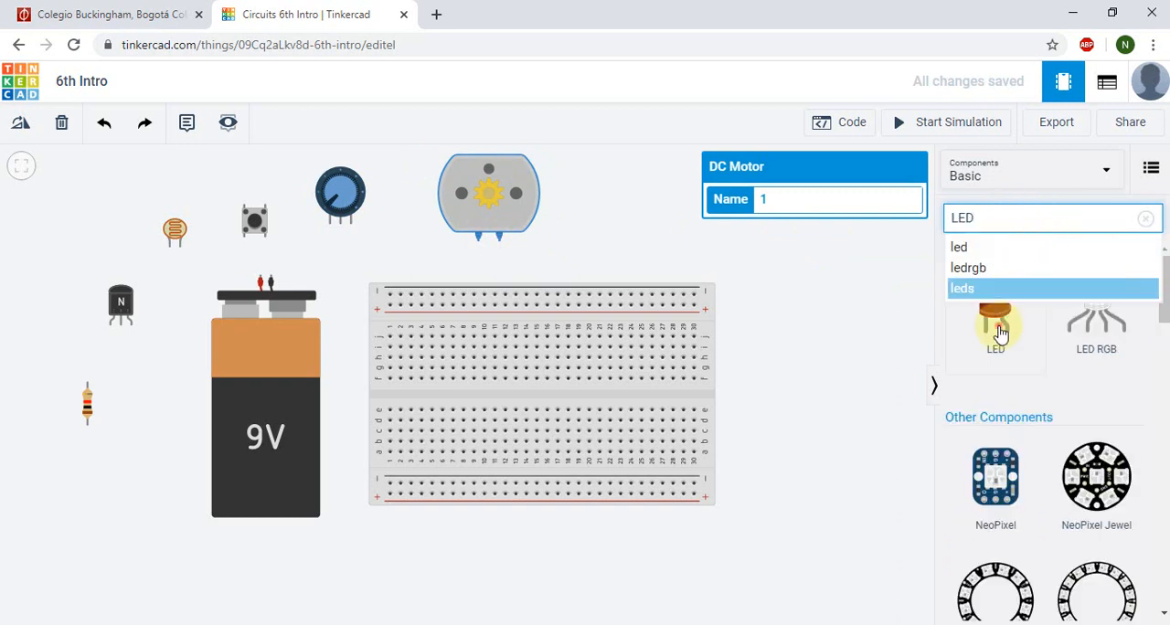
pyautogui.click(625, 153)
pyautogui.moveTo(625, 152); pyautogui.dragTo(607, 204)
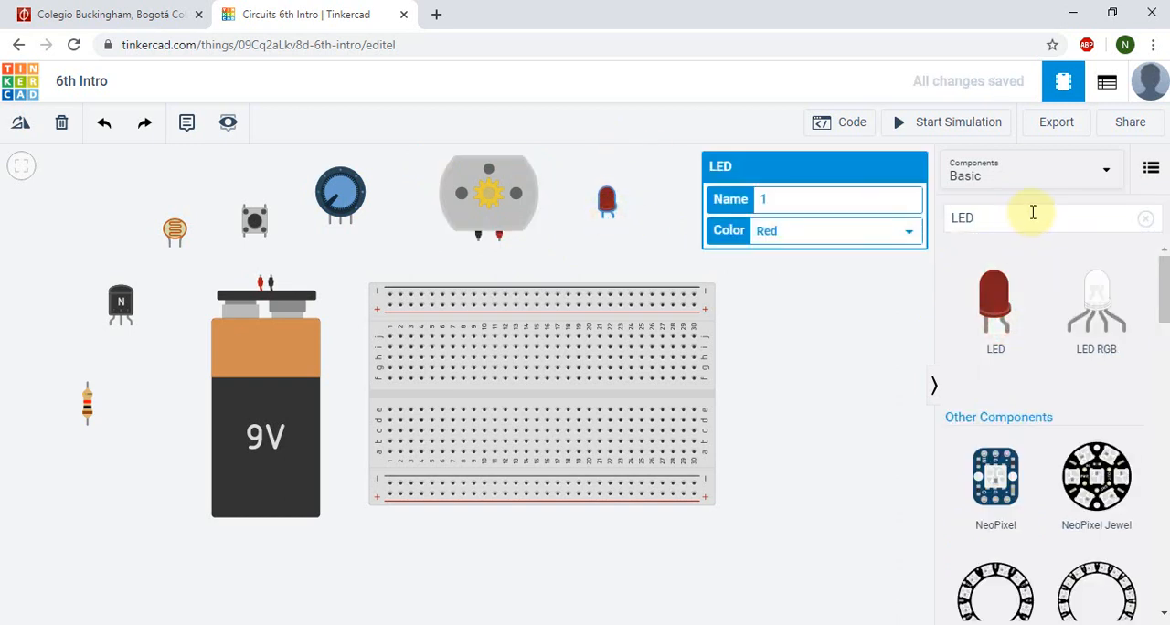
# Step: Search the components for "Buz", place a Piezo to the right of the LED, and fit the circuit in view
pyautogui.doubleClick(1007, 217)
pyautogui.press('BackSpace')
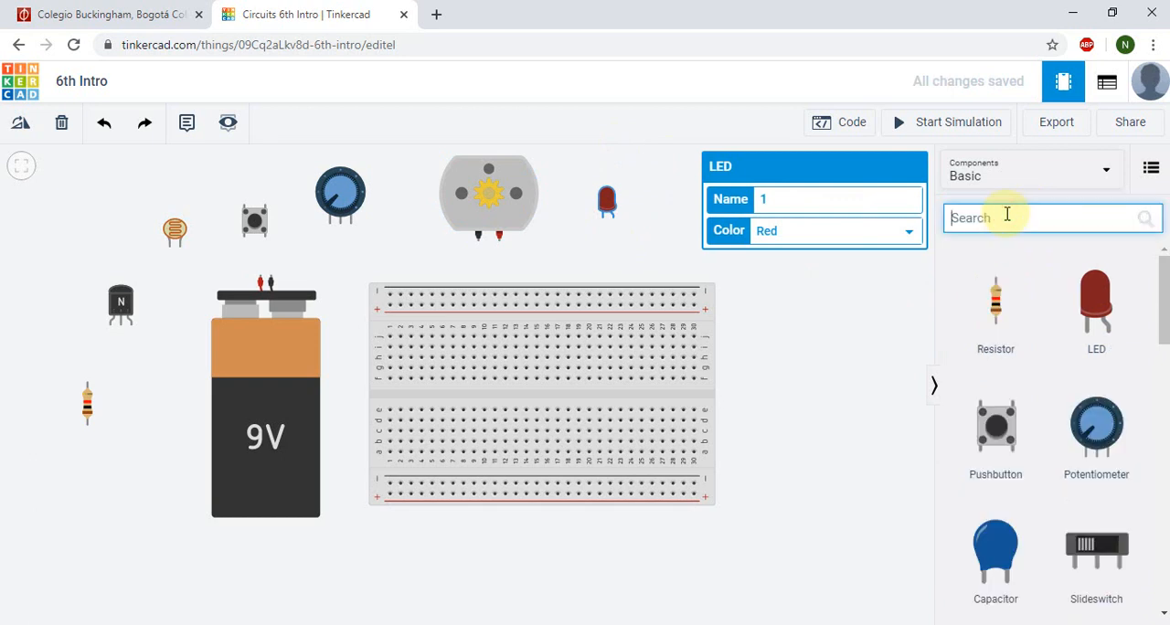
pyautogui.write('Buz')
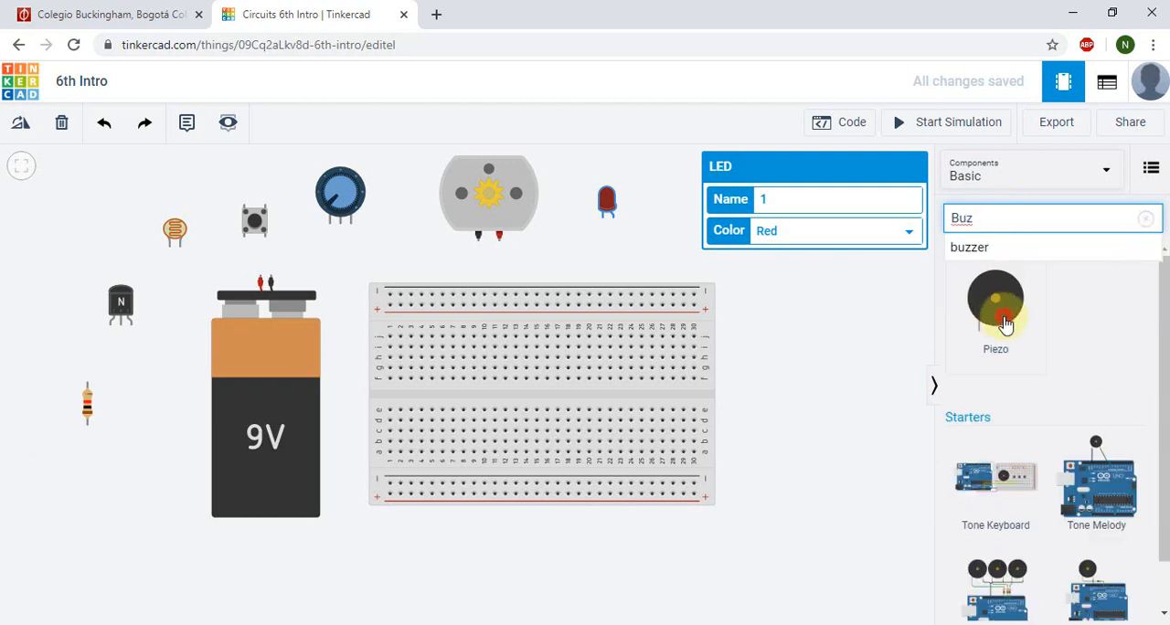
pyautogui.moveTo(1003, 314); pyautogui.dragTo(742, 260)
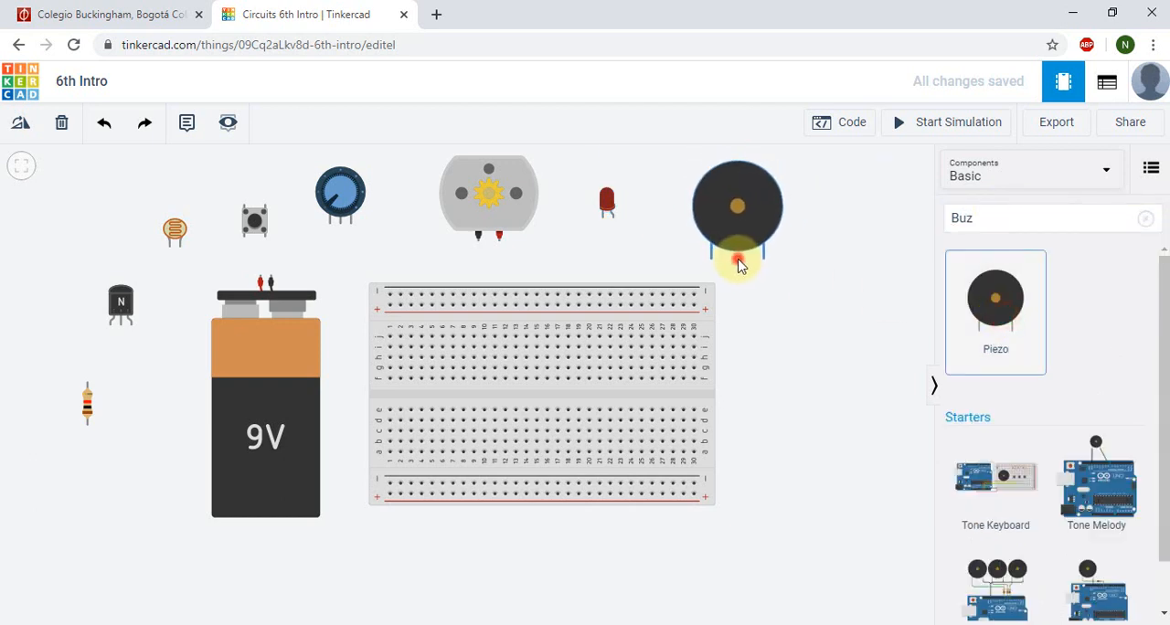
pyautogui.click(21, 165)
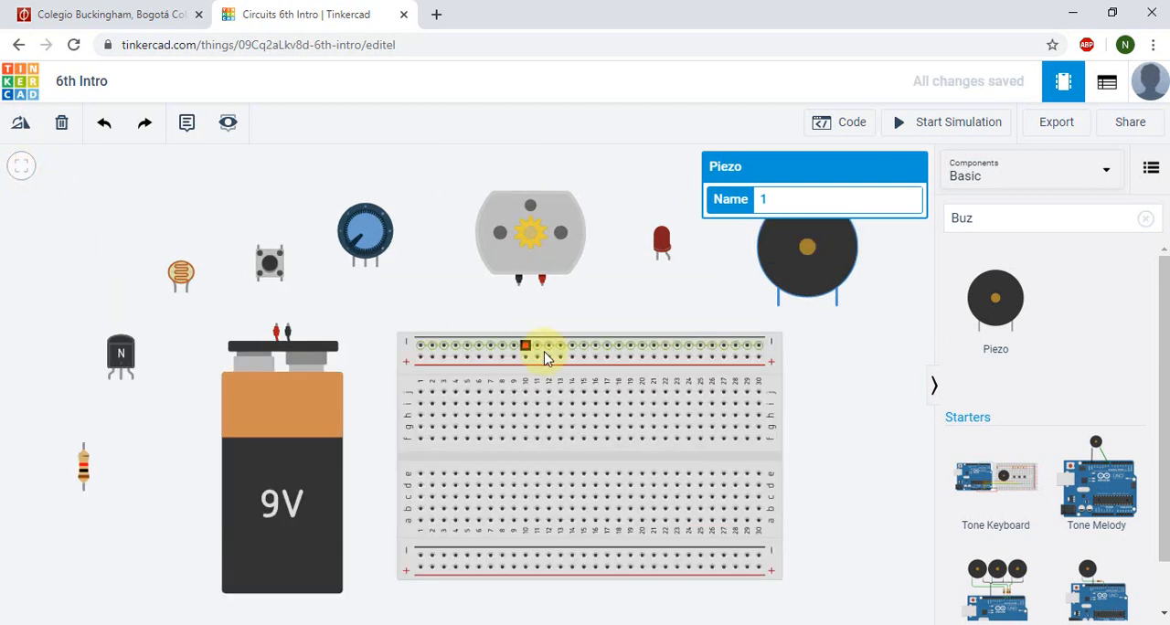
pyautogui.click(839, 523)
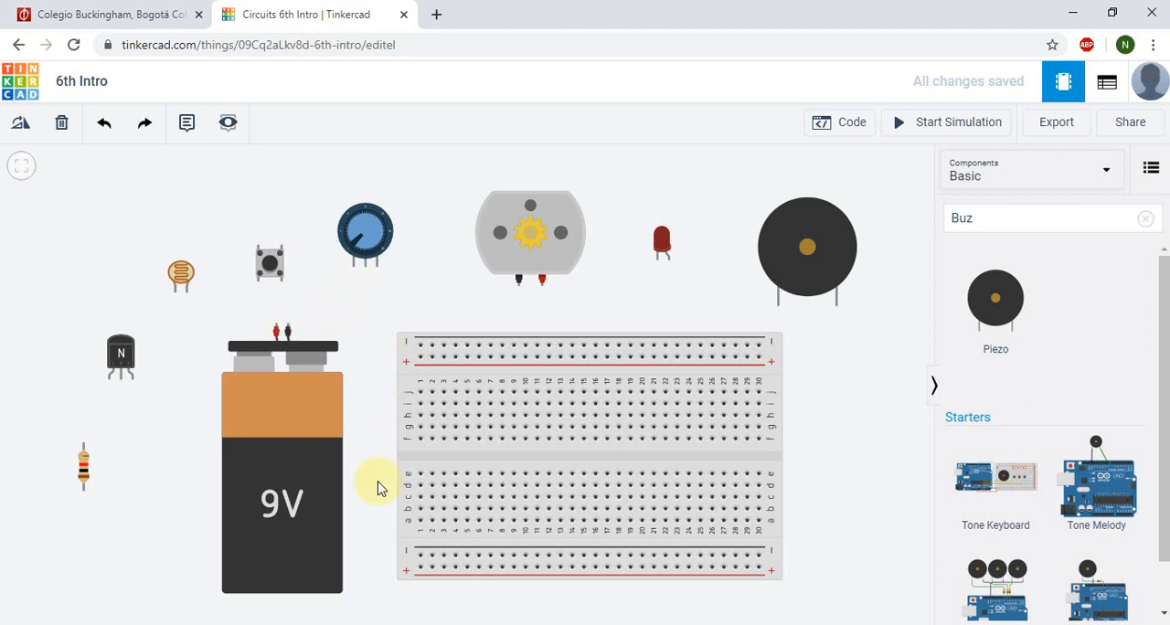
# Step: Wire the battery's negative terminal to the first hole of the breadboard's lower negative rail and color the wire black
pyautogui.click(289, 331)
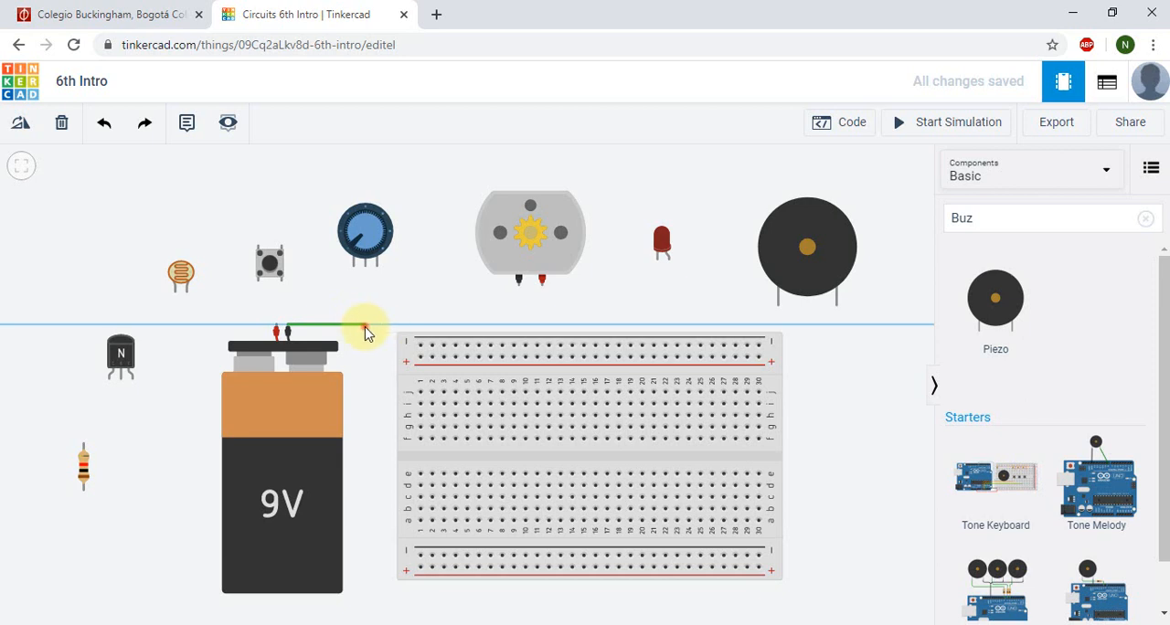
pyautogui.click(366, 329)
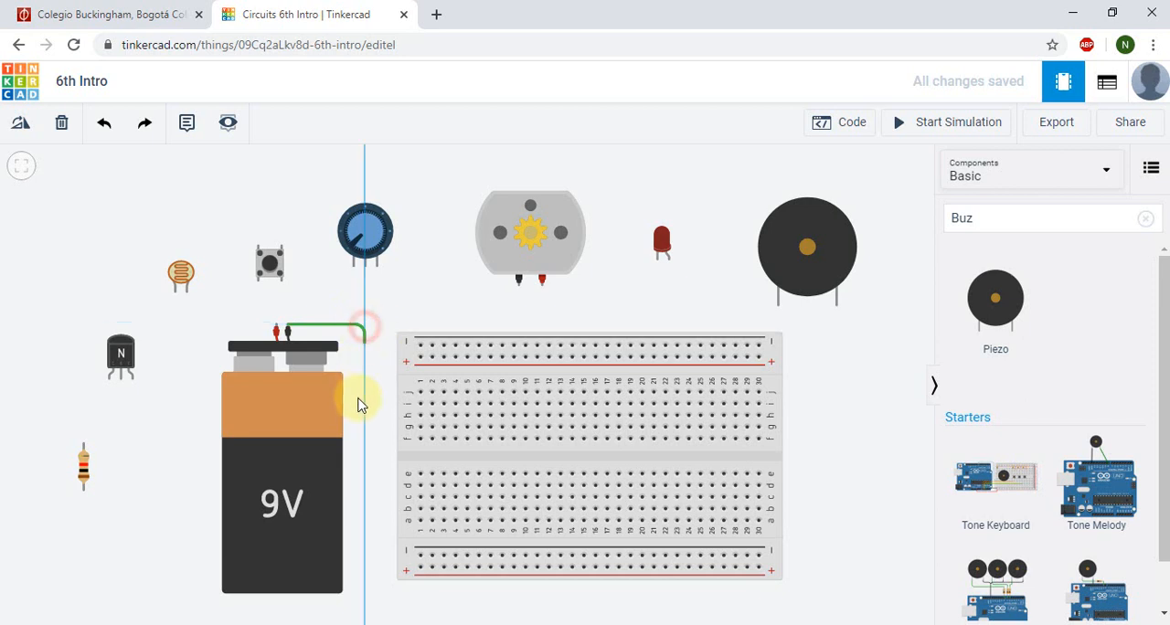
pyautogui.click(365, 556)
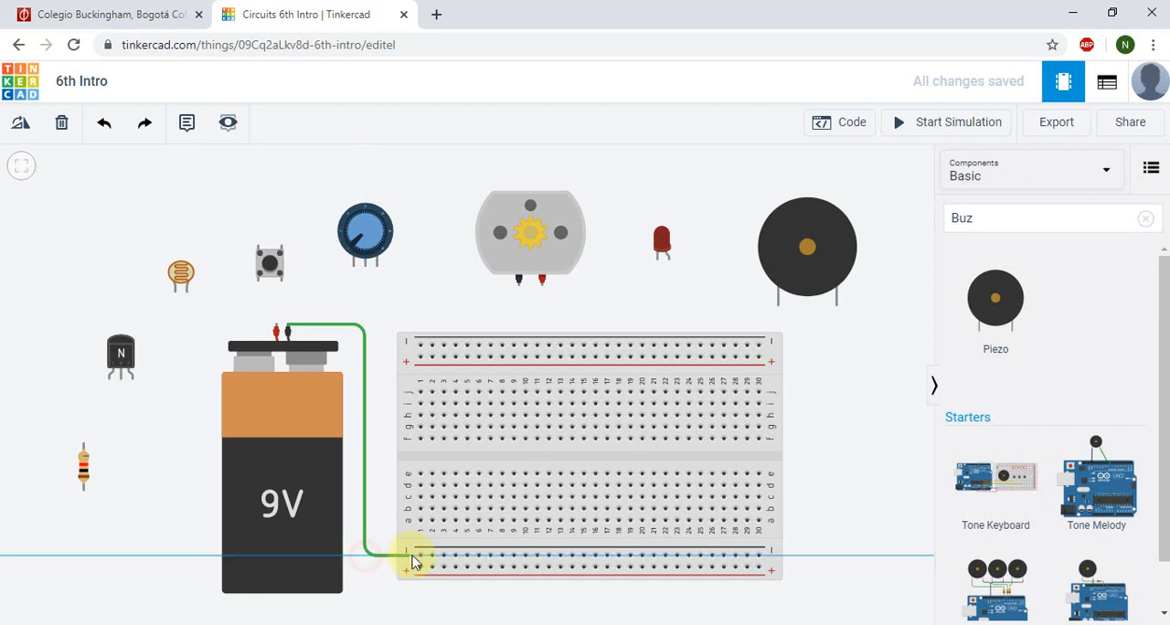
pyautogui.click(420, 555)
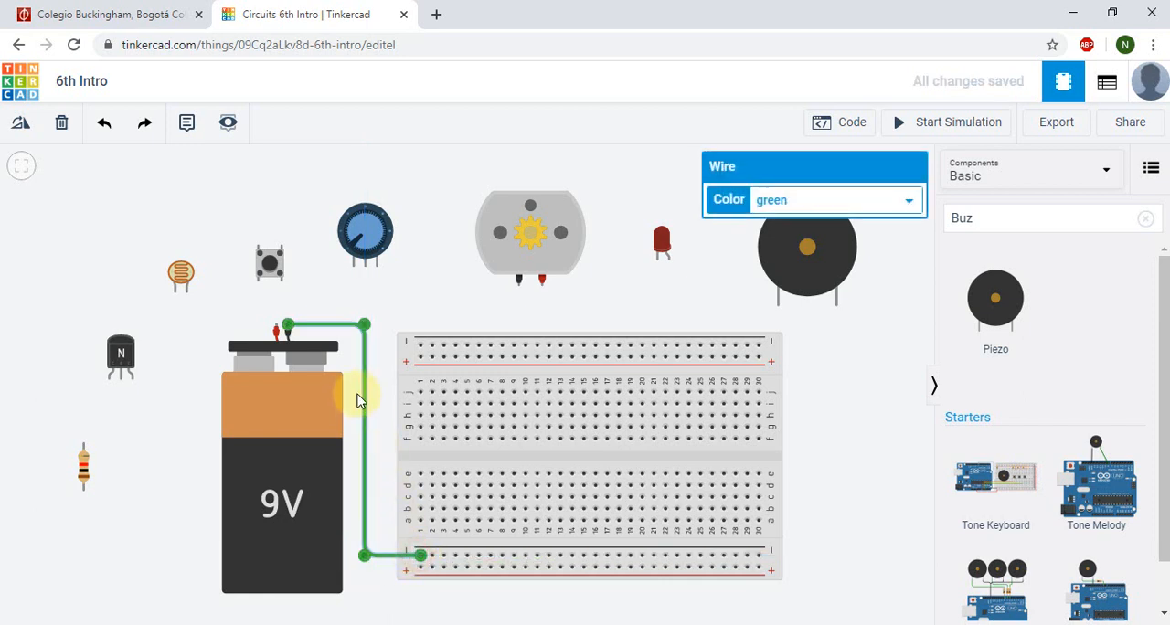
pyautogui.click(817, 207)
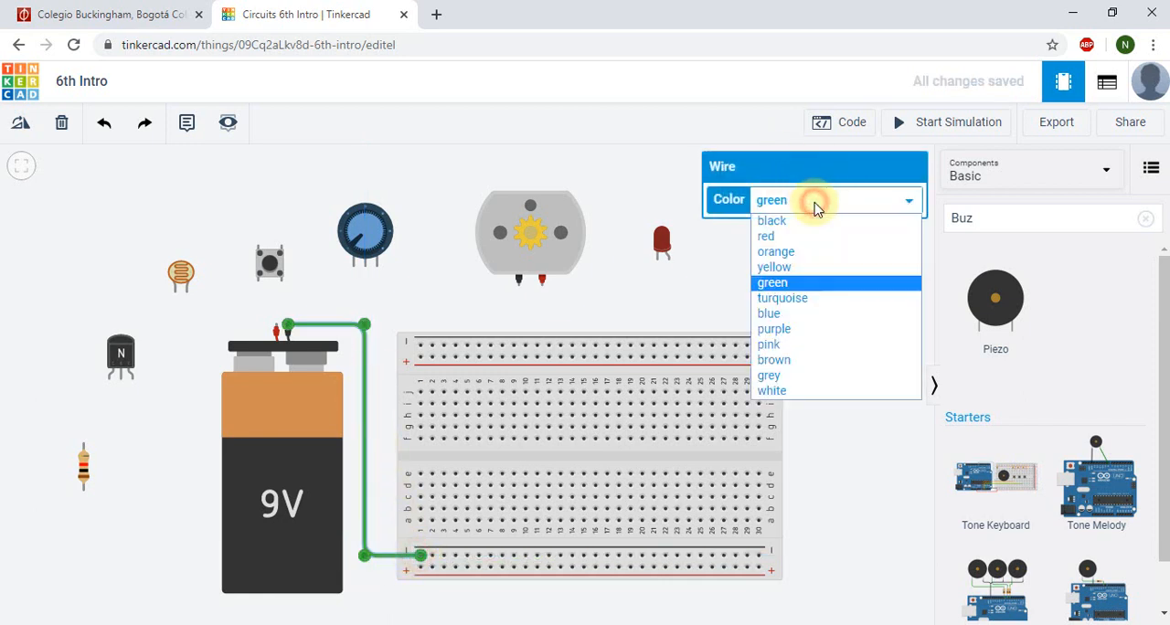
pyautogui.click(785, 221)
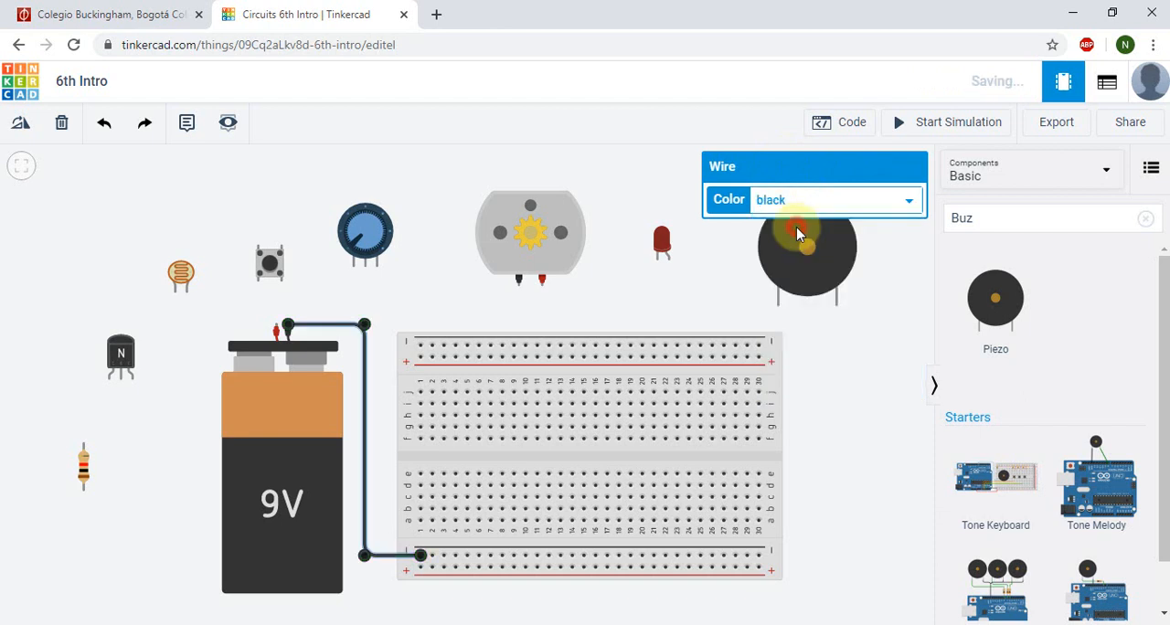
# Step: Wire the battery's positive terminal to the first hole of the breadboard's upper positive rail and color the wire red
pyautogui.click(279, 331)
pyautogui.click(279, 307)
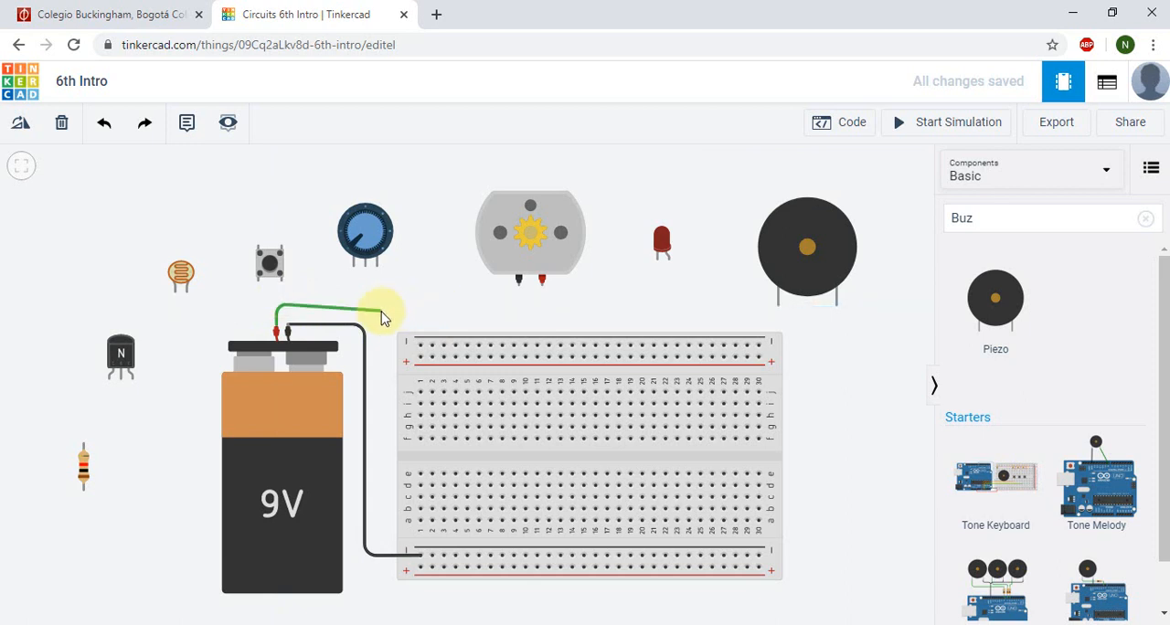
pyautogui.click(384, 309)
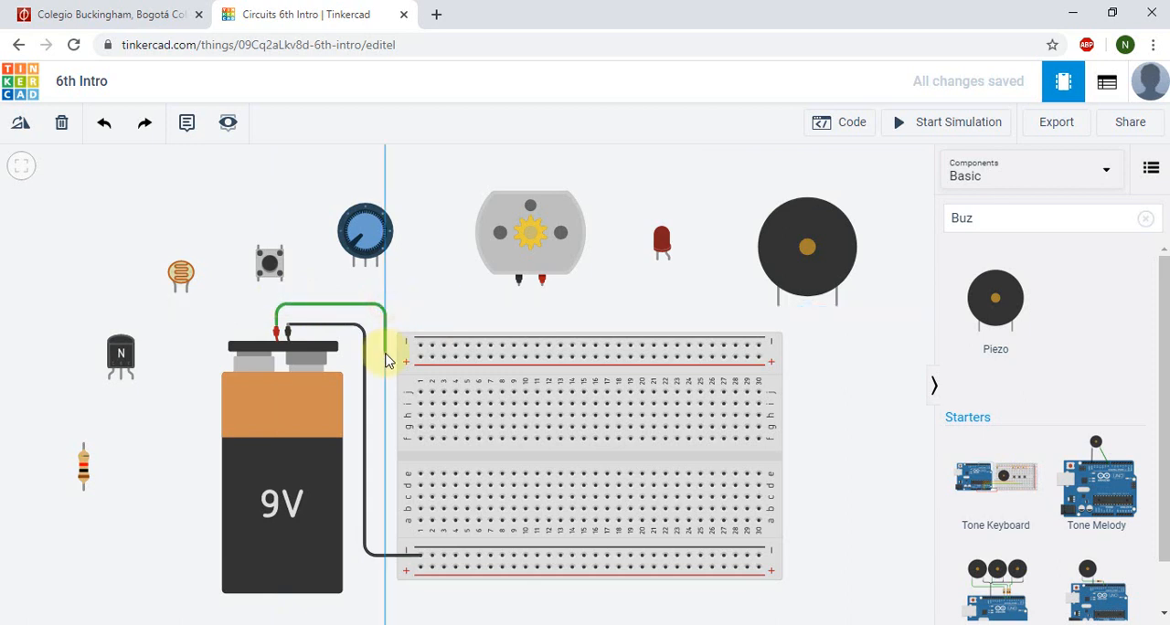
pyautogui.click(385, 356)
pyautogui.click(420, 356)
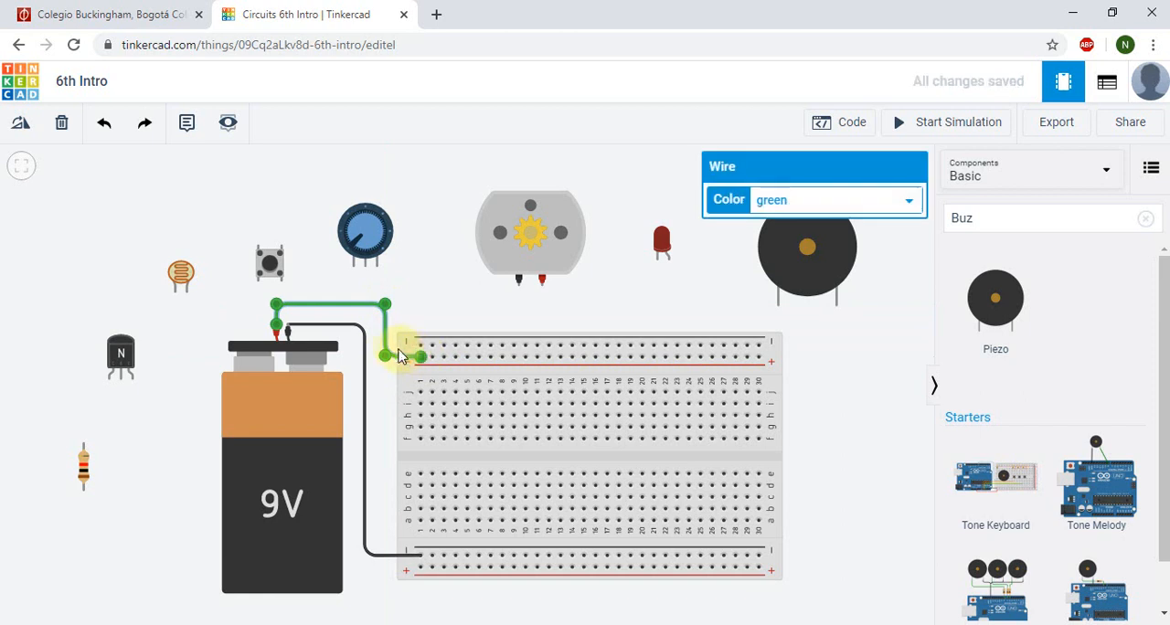
pyautogui.click(821, 201)
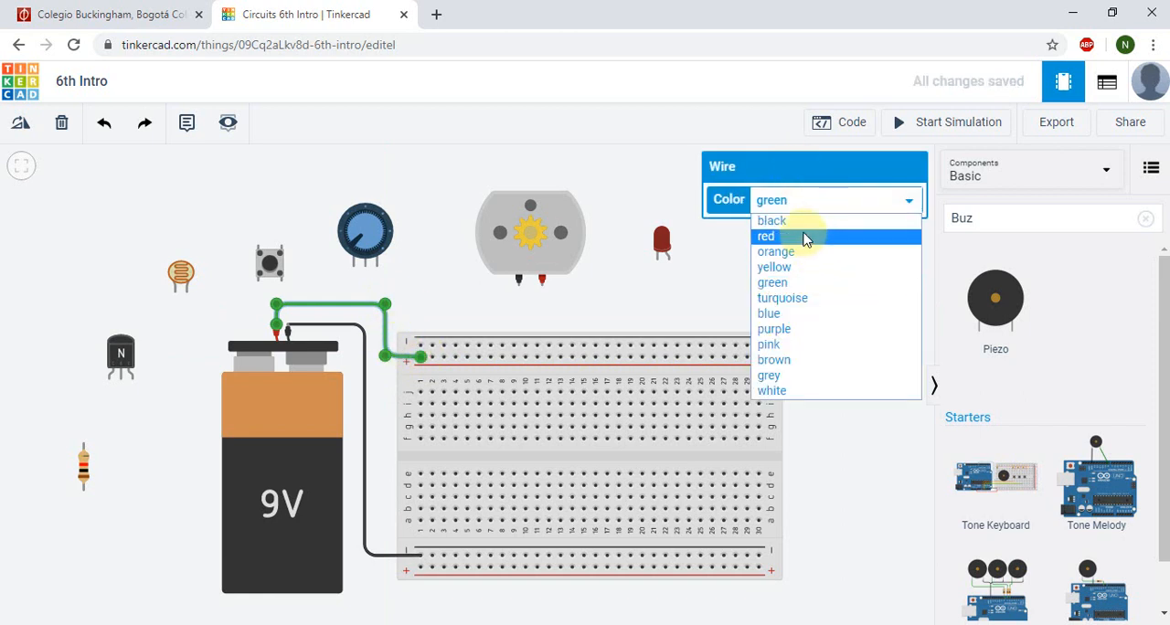
pyautogui.click(806, 235)
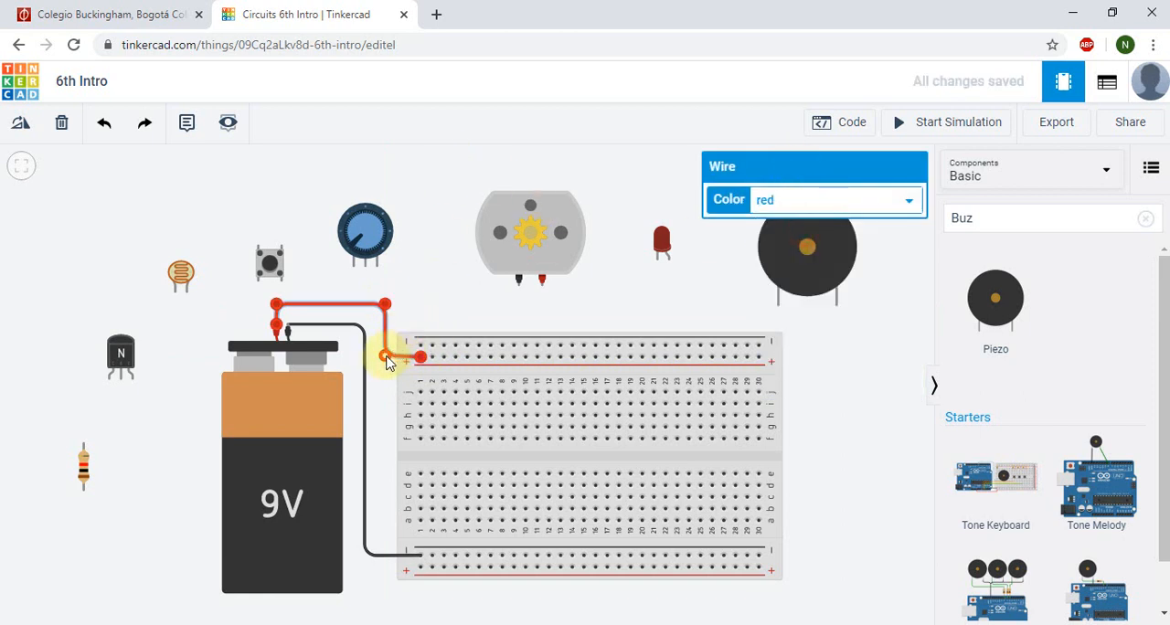
pyautogui.moveTo(385, 358); pyautogui.dragTo(385, 360)
pyautogui.click(433, 240)
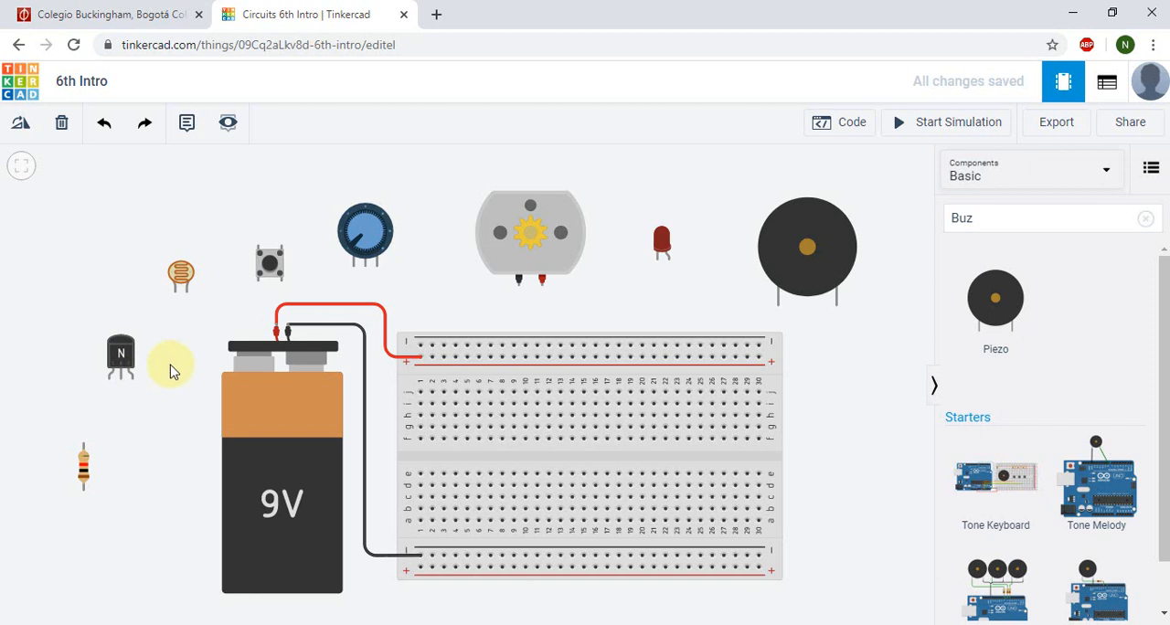
# Step: Set the resistance of the resistor beside the battery to 330 Ω
pyautogui.click(85, 473)
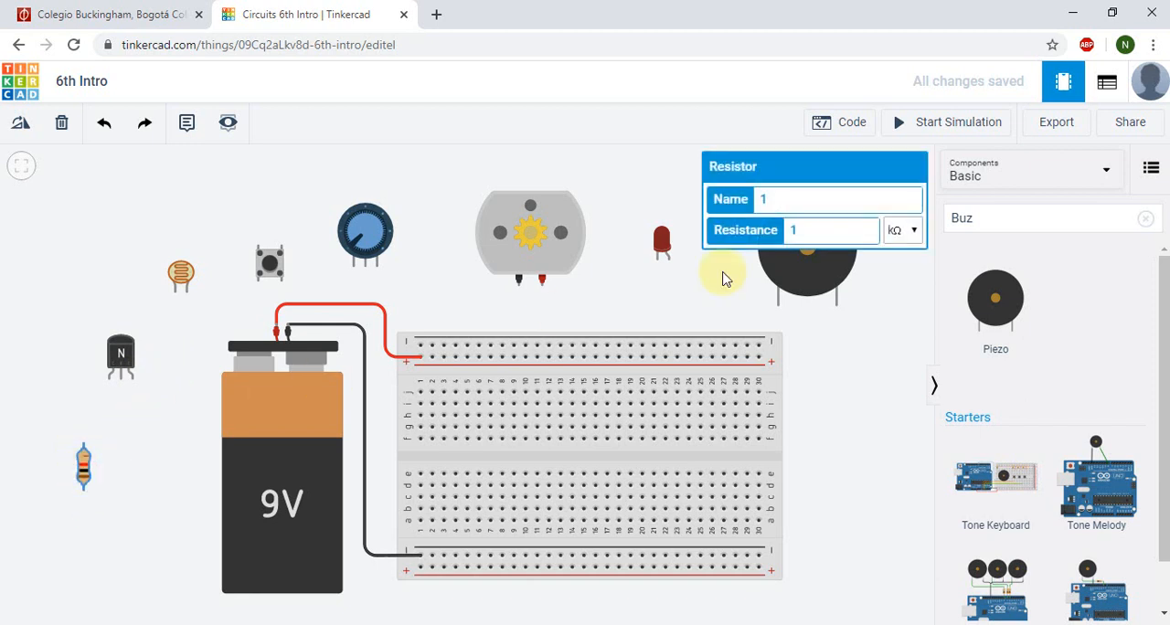
pyautogui.doubleClick(831, 234)
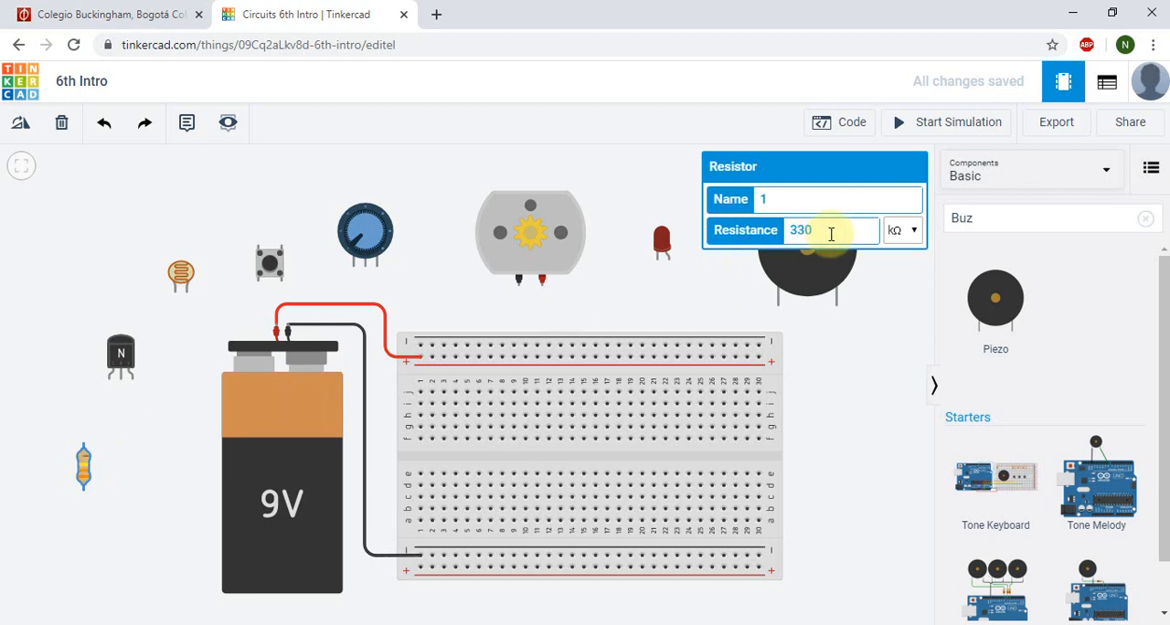
pyautogui.click(906, 230)
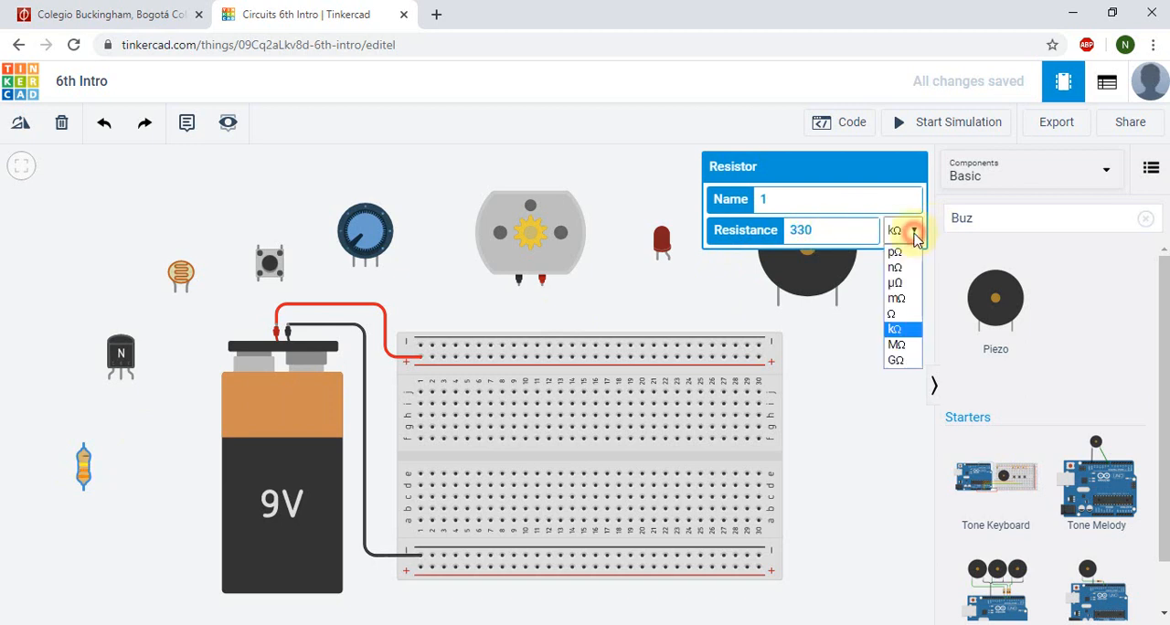
pyautogui.click(899, 313)
pyautogui.click(880, 337)
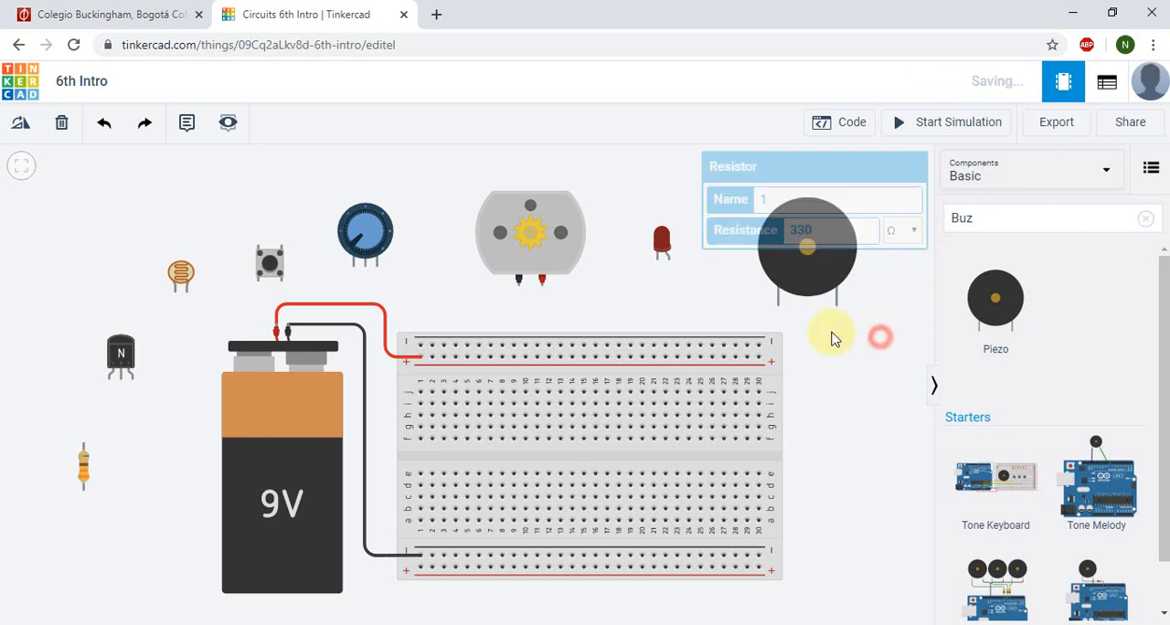
# Step: Move the resistor onto the breadboard at column 8, bridging the lower terminal rows and the lower negative rail
pyautogui.click(181, 279)
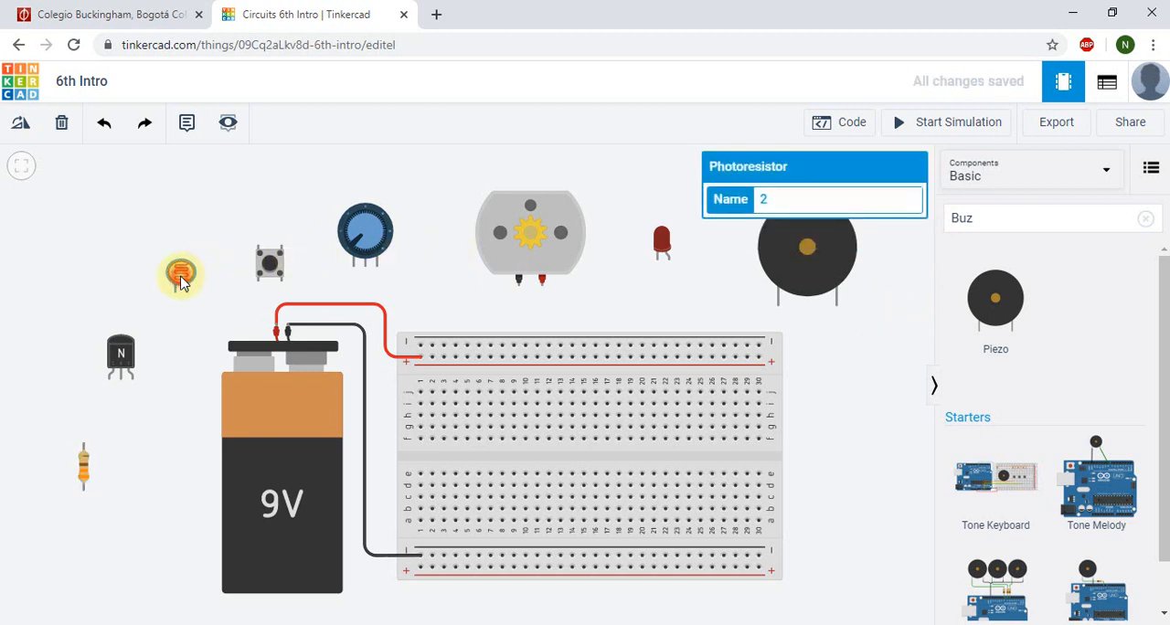
pyautogui.click(90, 471)
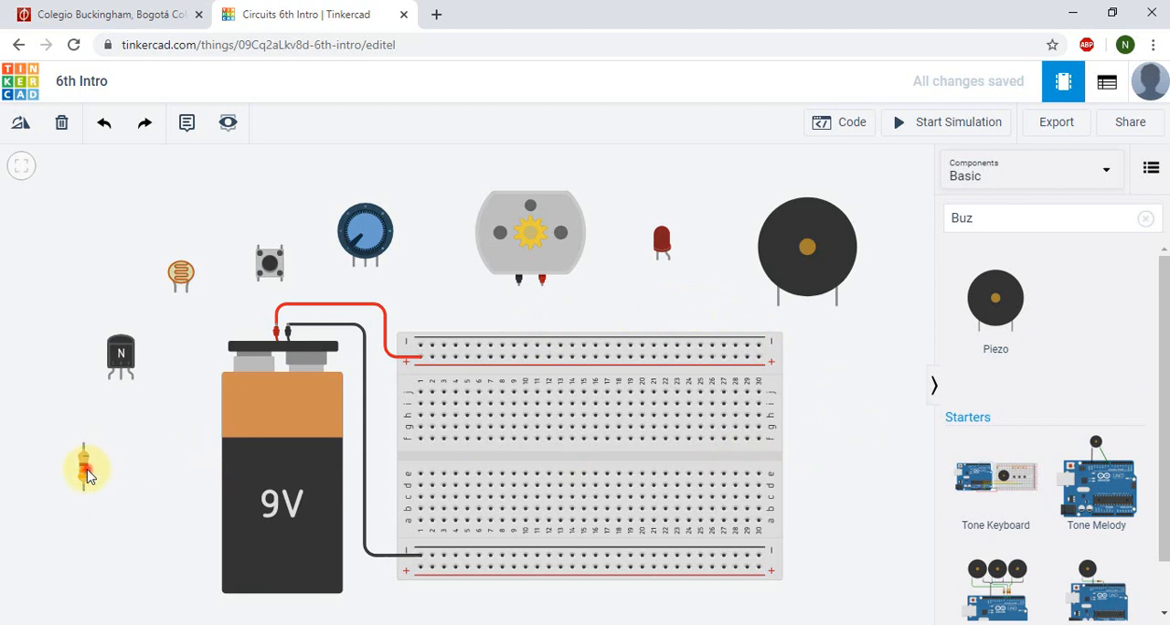
pyautogui.moveTo(84, 471); pyautogui.dragTo(504, 543)
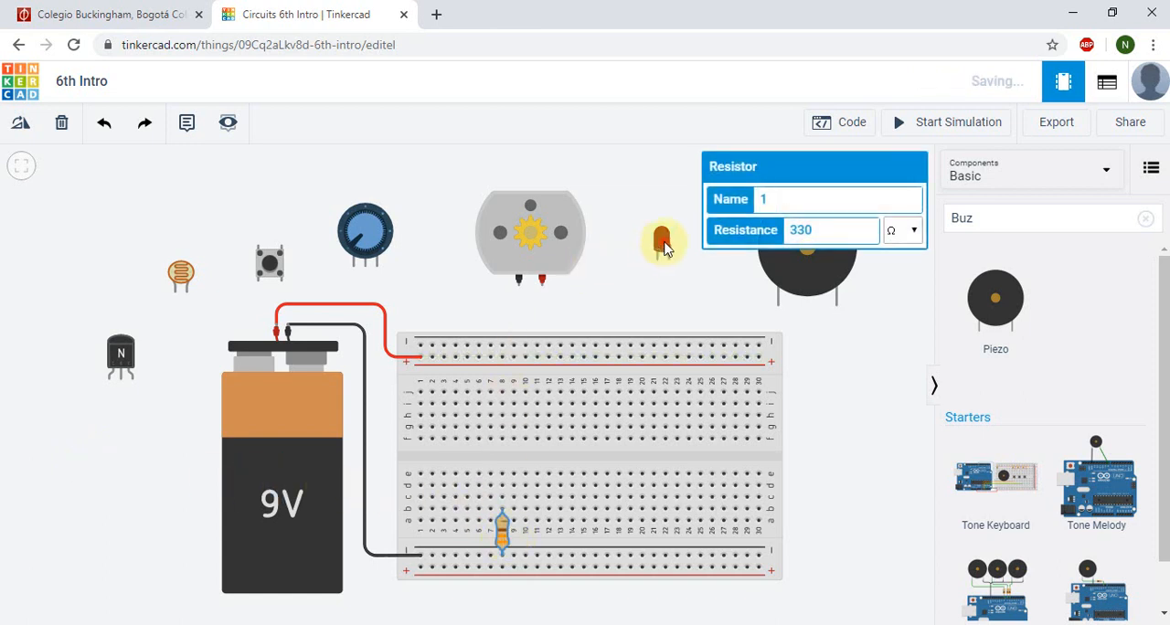
# Step: Move the red LED onto the breadboard with its legs in row e at columns 8 and 9, above the resistor
pyautogui.click(664, 243)
pyautogui.moveTo(663, 241); pyautogui.dragTo(505, 453)
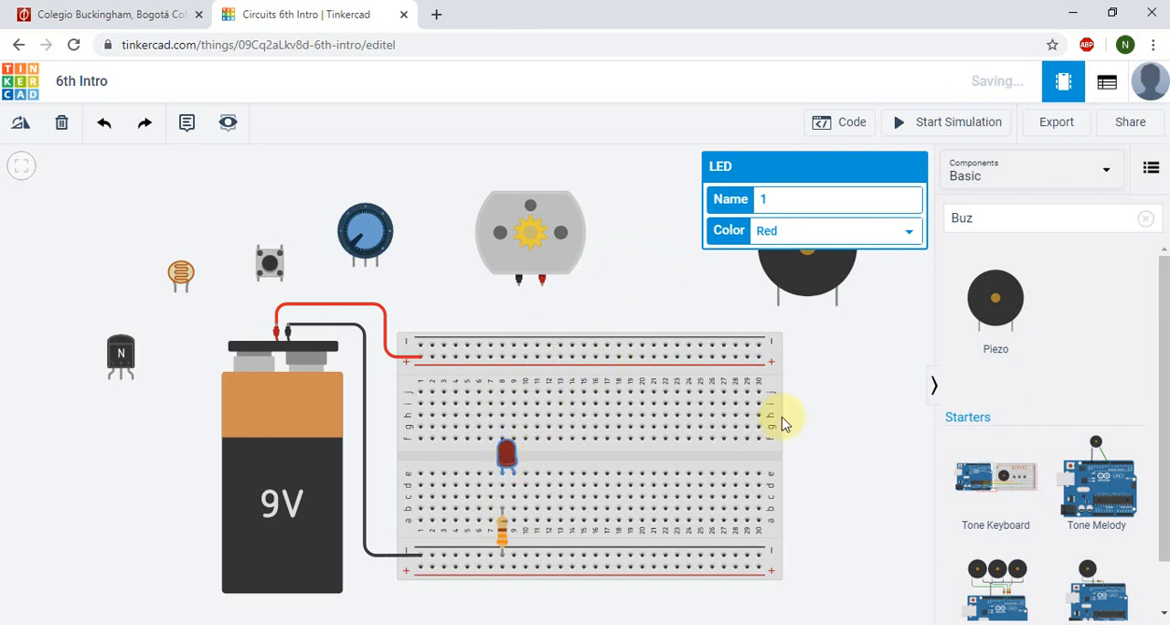
pyautogui.click(835, 422)
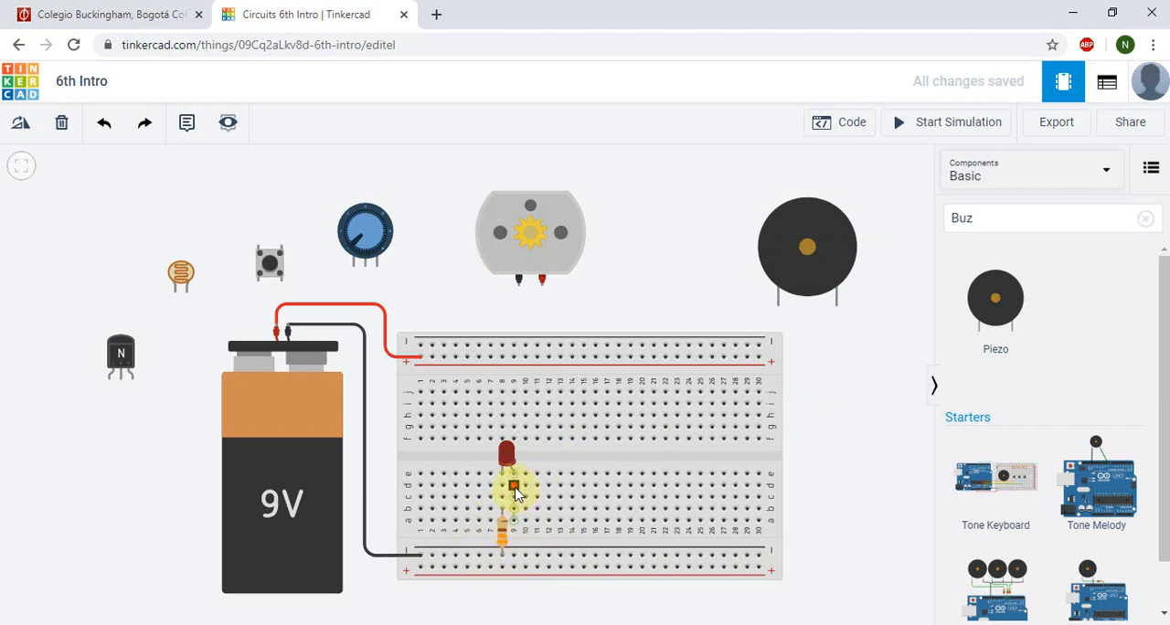
# Step: Wire the LED's column 9 from row d to the upper positive rail, bending the green wire around the LED
pyautogui.click(514, 488)
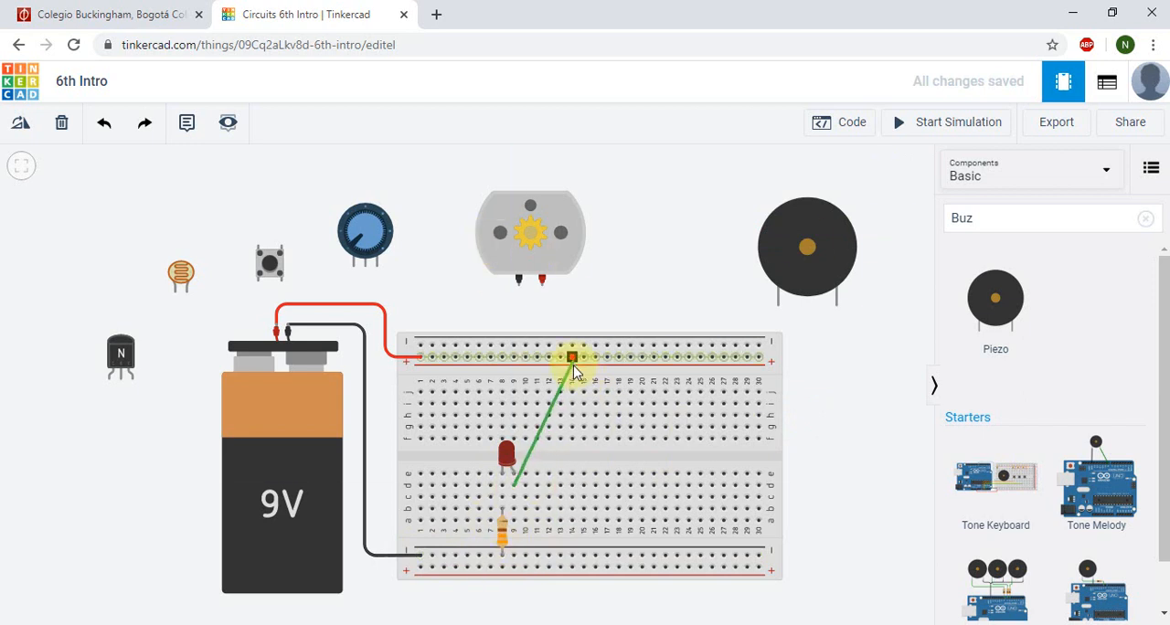
pyautogui.click(573, 462)
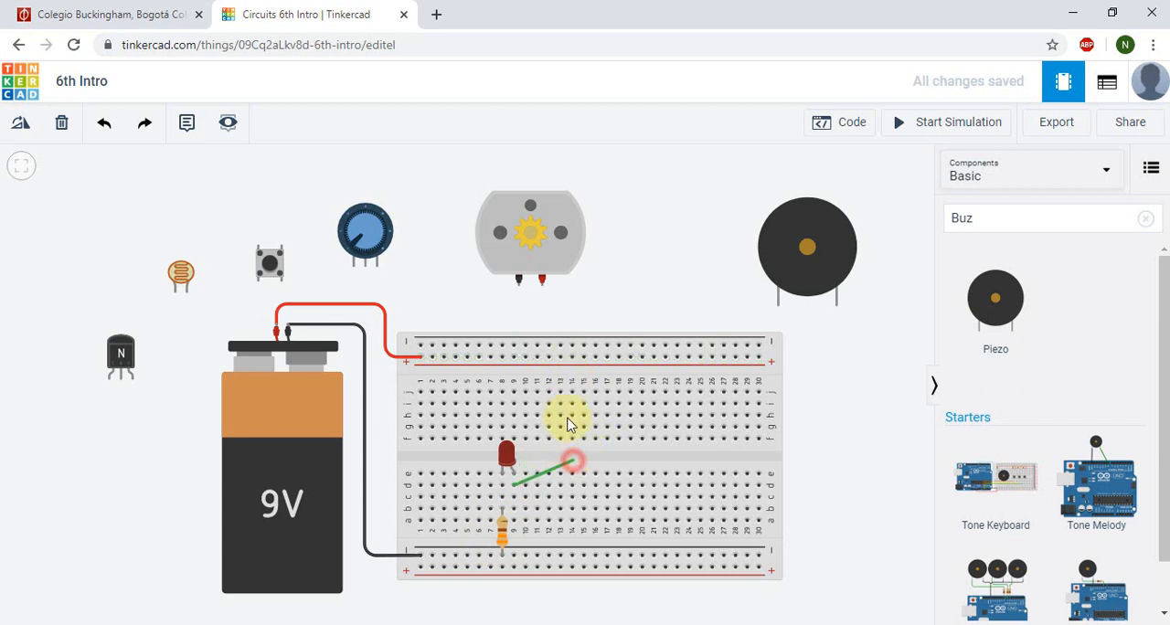
pyautogui.click(550, 359)
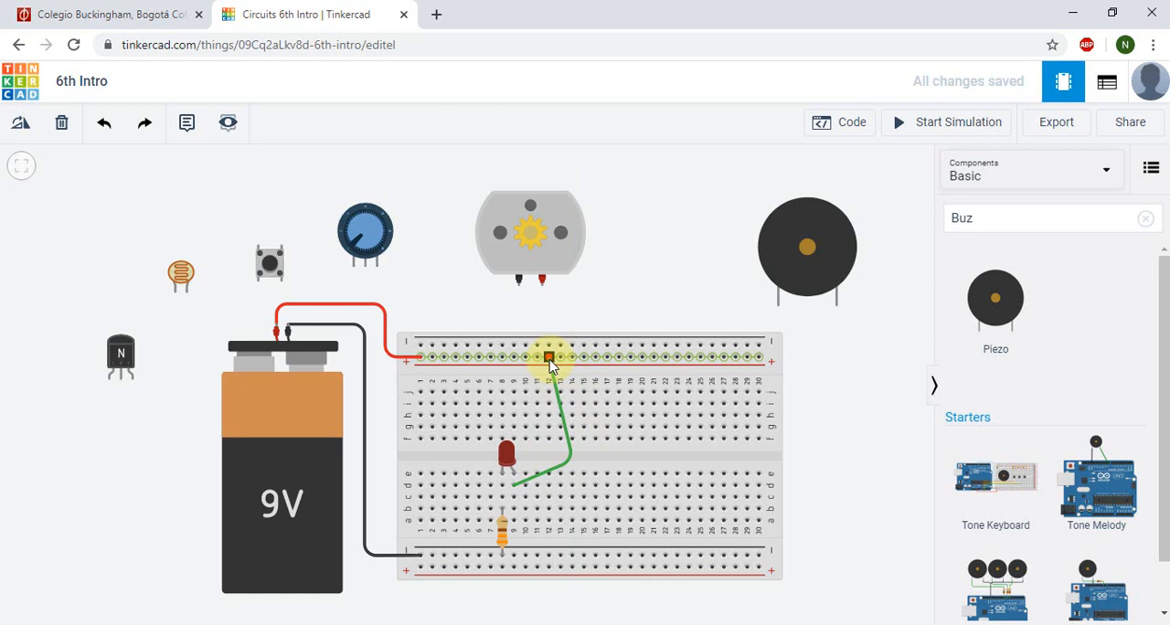
pyautogui.moveTo(550, 358); pyautogui.dragTo(515, 357)
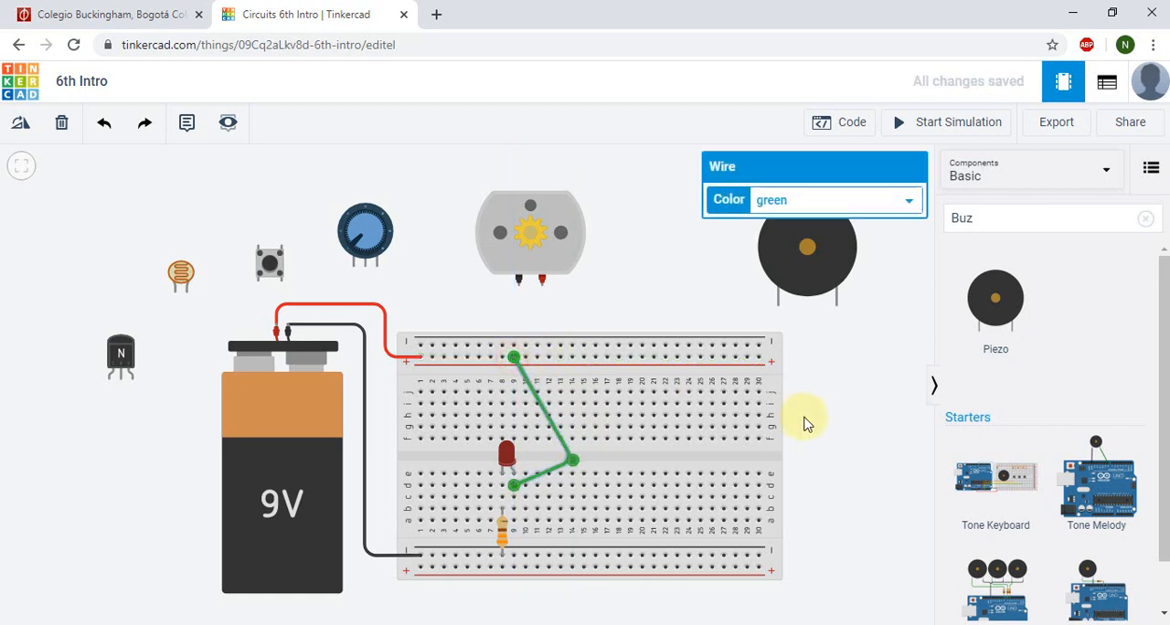
pyautogui.click(840, 448)
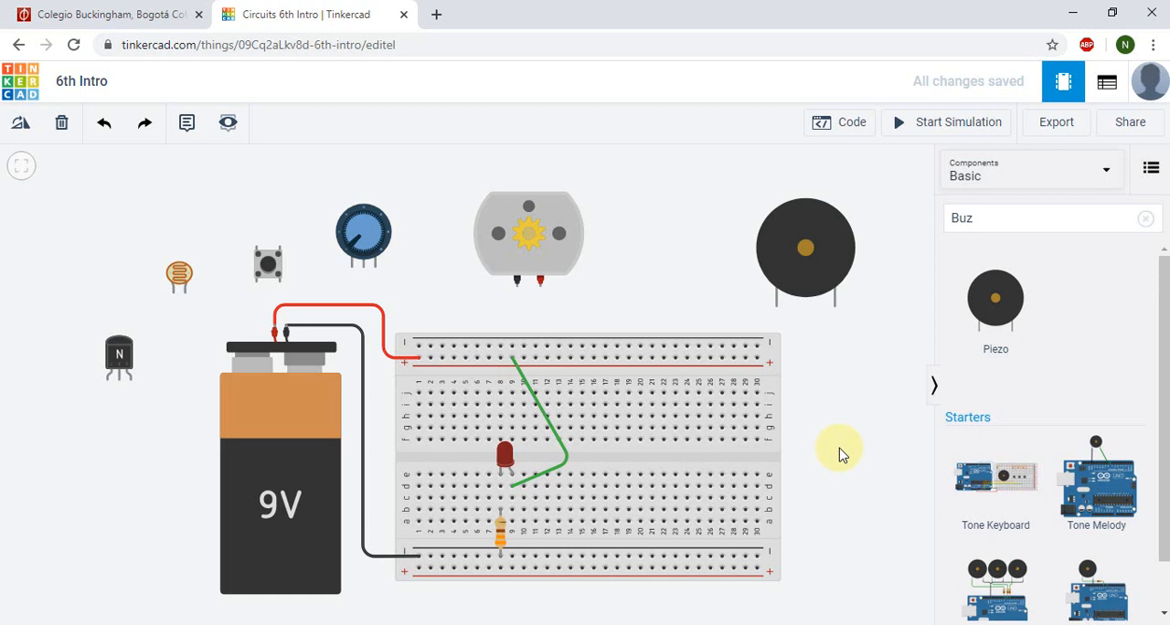
# Step: Run the circuit simulation to inspect the LED's behavior and its alert details, and stop the simulation
pyautogui.click(939, 135)
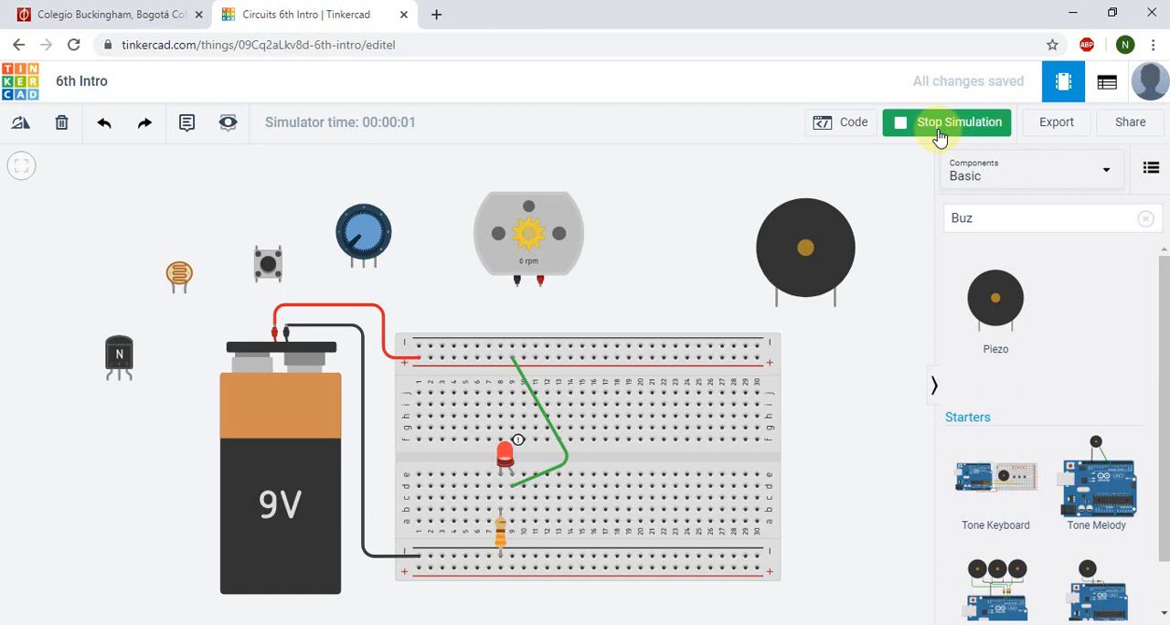
pyautogui.moveTo(505, 448)
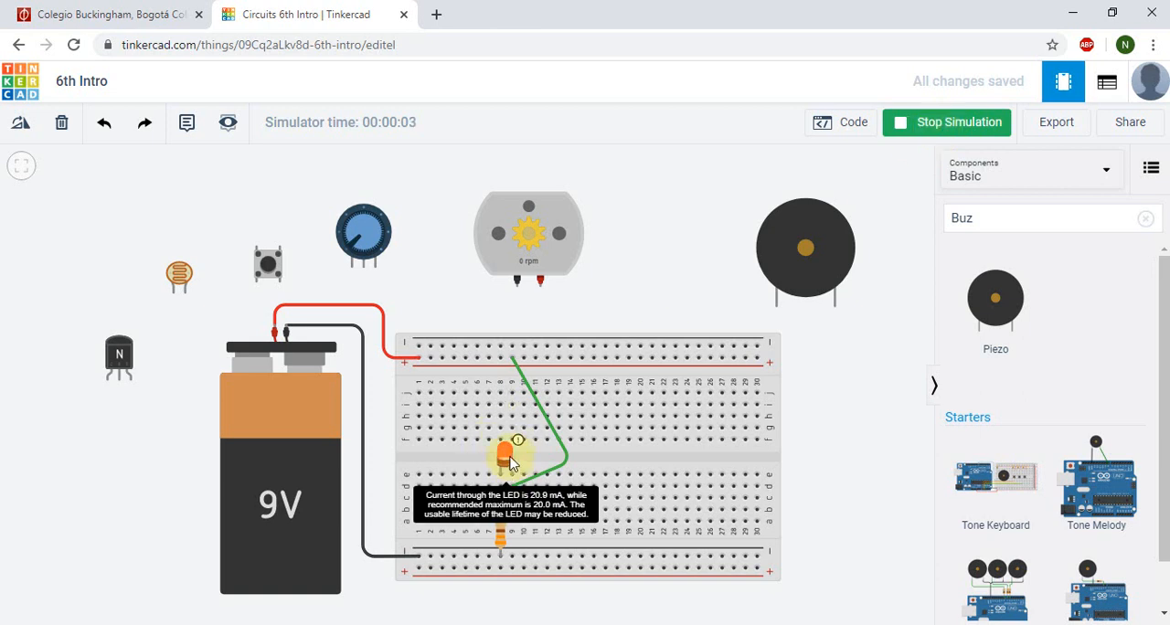
pyautogui.click(927, 134)
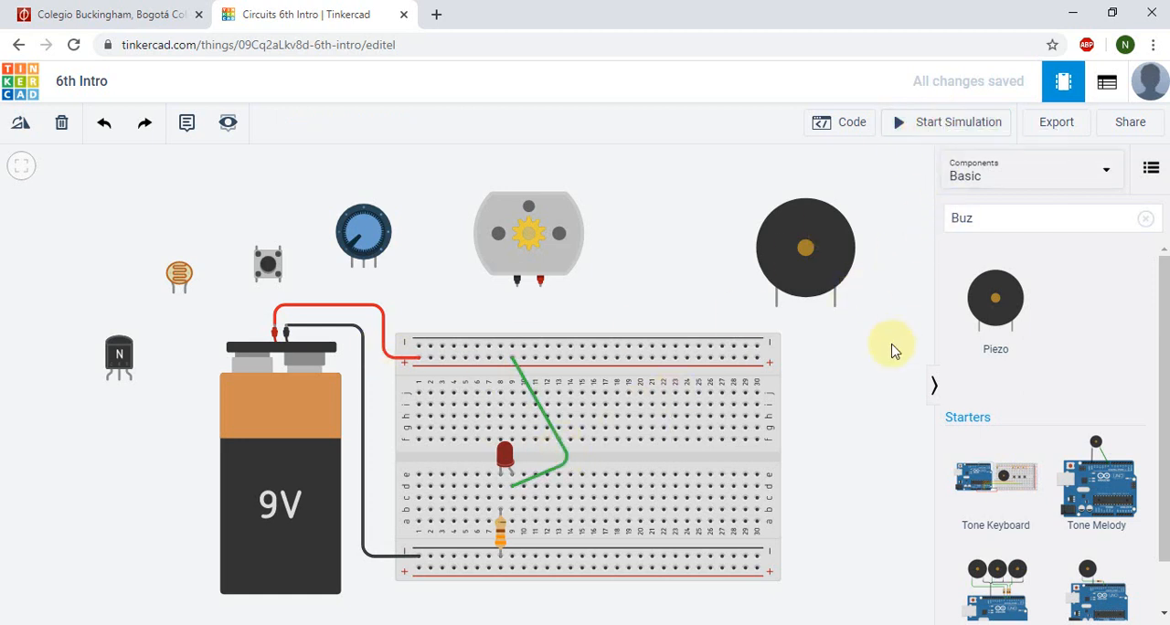
# Step: Delete the green wire connecting the LED to the upper positive rail
pyautogui.click(567, 461)
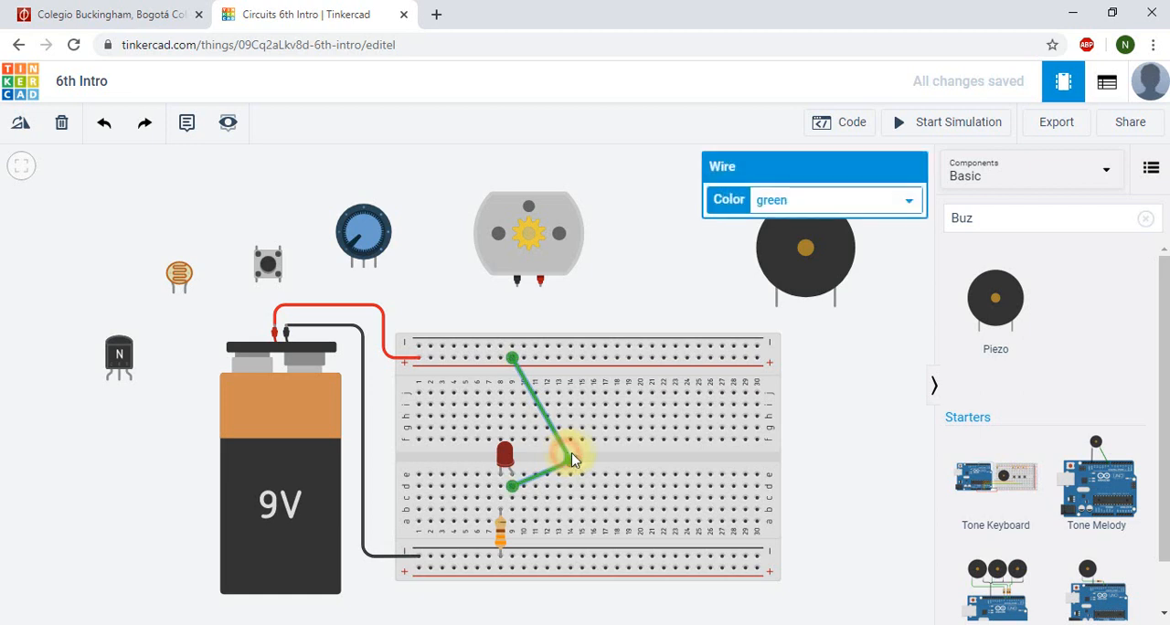
pyautogui.click(62, 125)
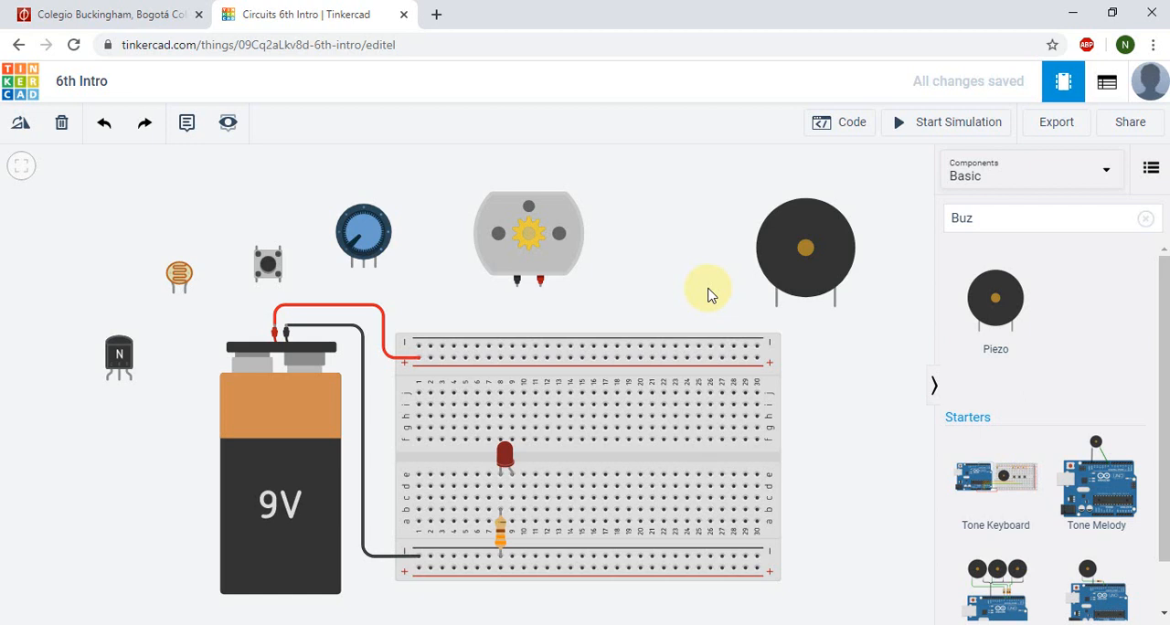
pyautogui.click(103, 82)
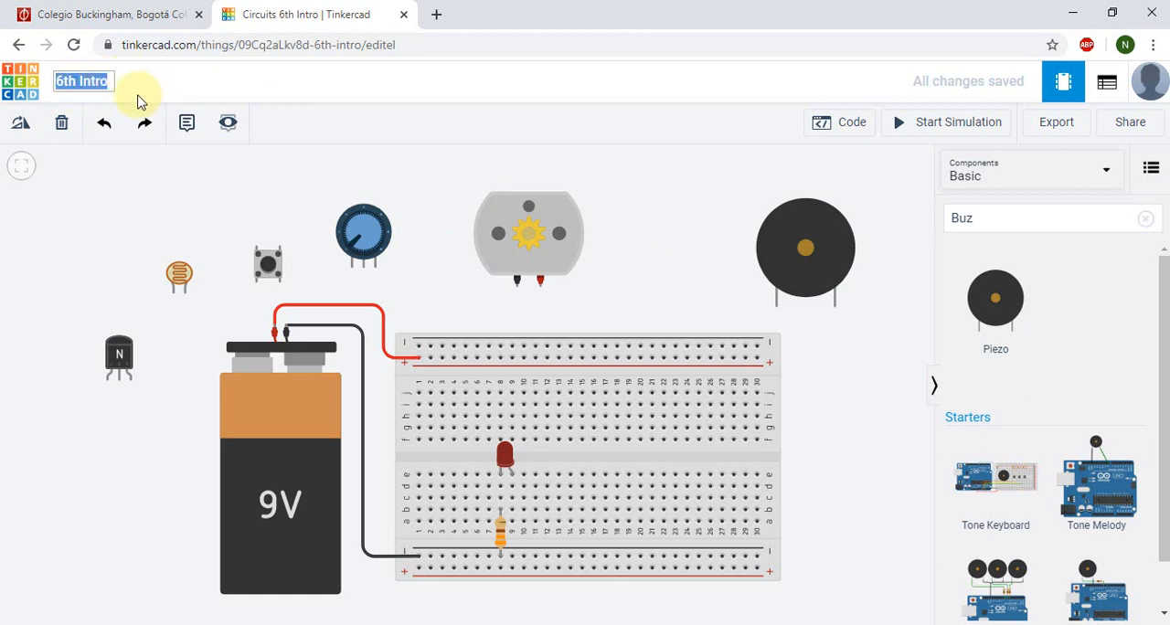
pyautogui.click(107, 80)
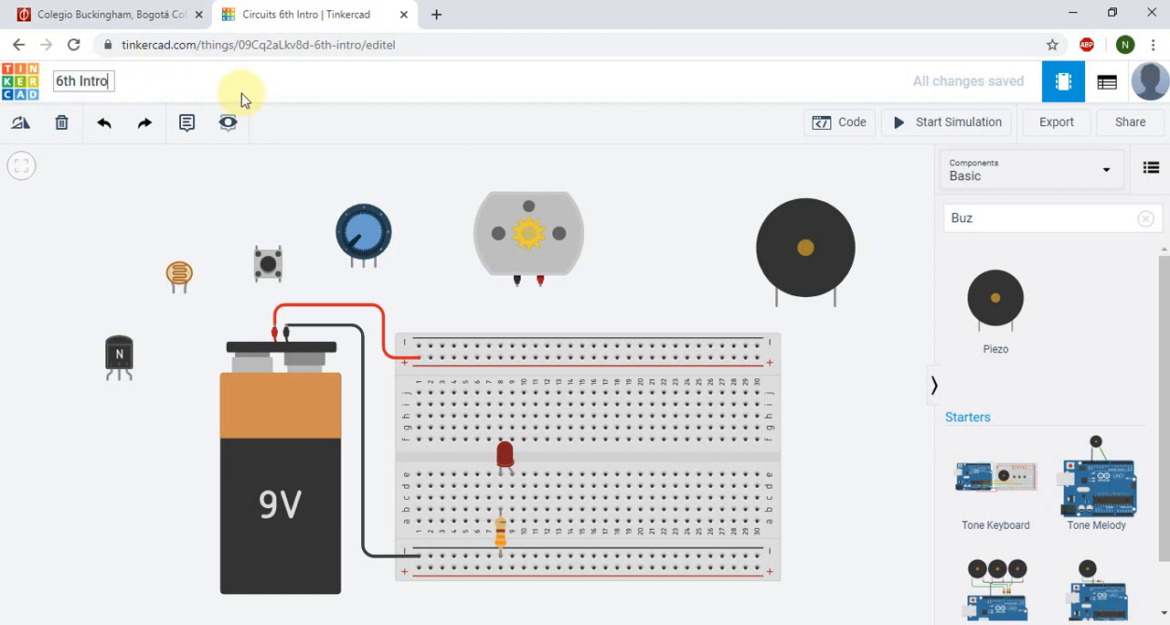
pyautogui.click(215, 188)
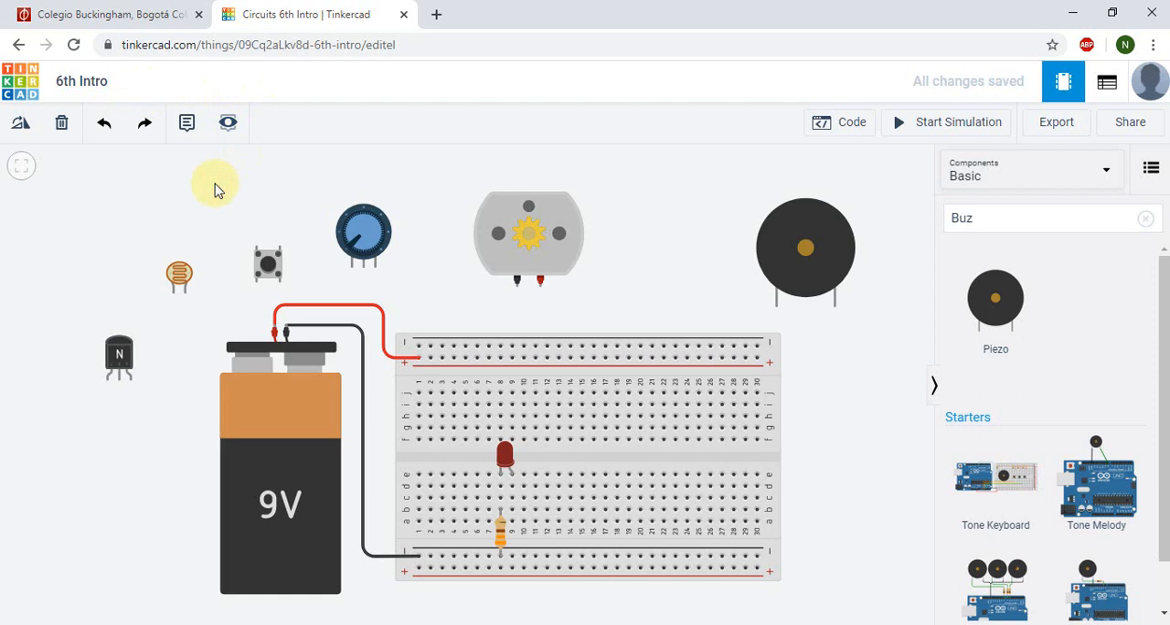